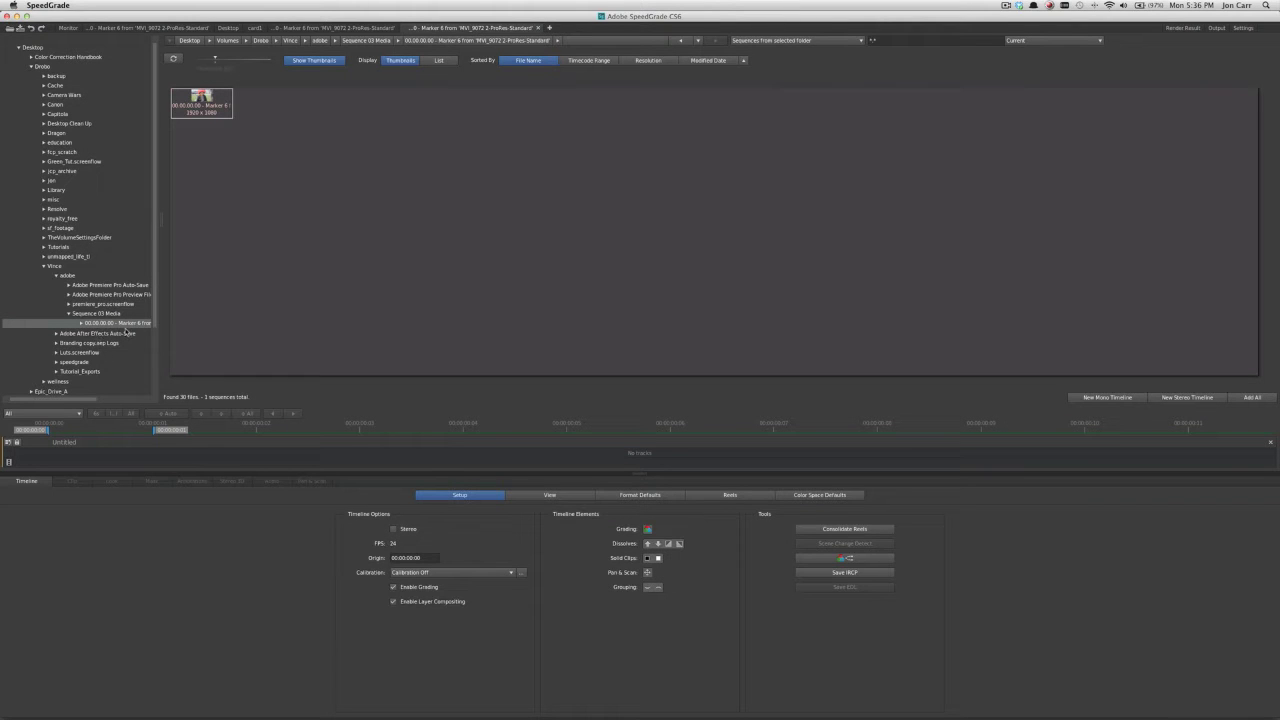
Step: Load the portrait sequence, view it with waveform and histogram scopes, then switch to the Look tab
double_click(226, 112)
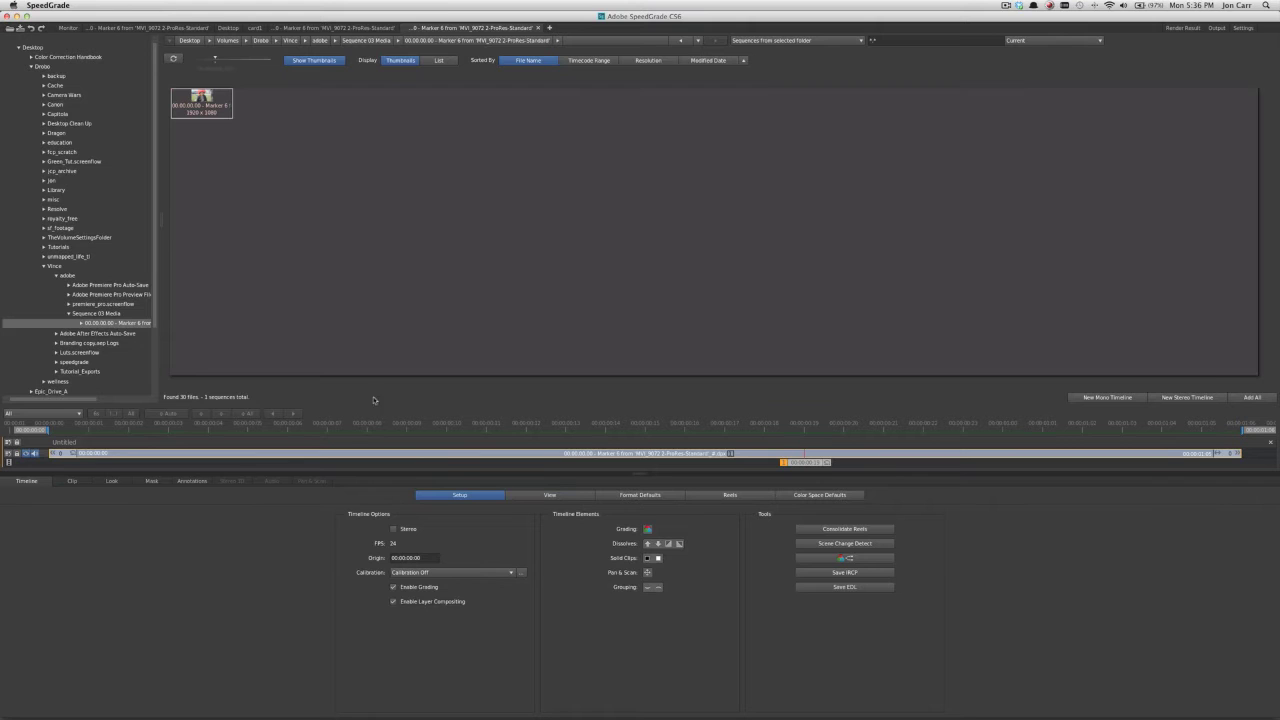
key(Tab)
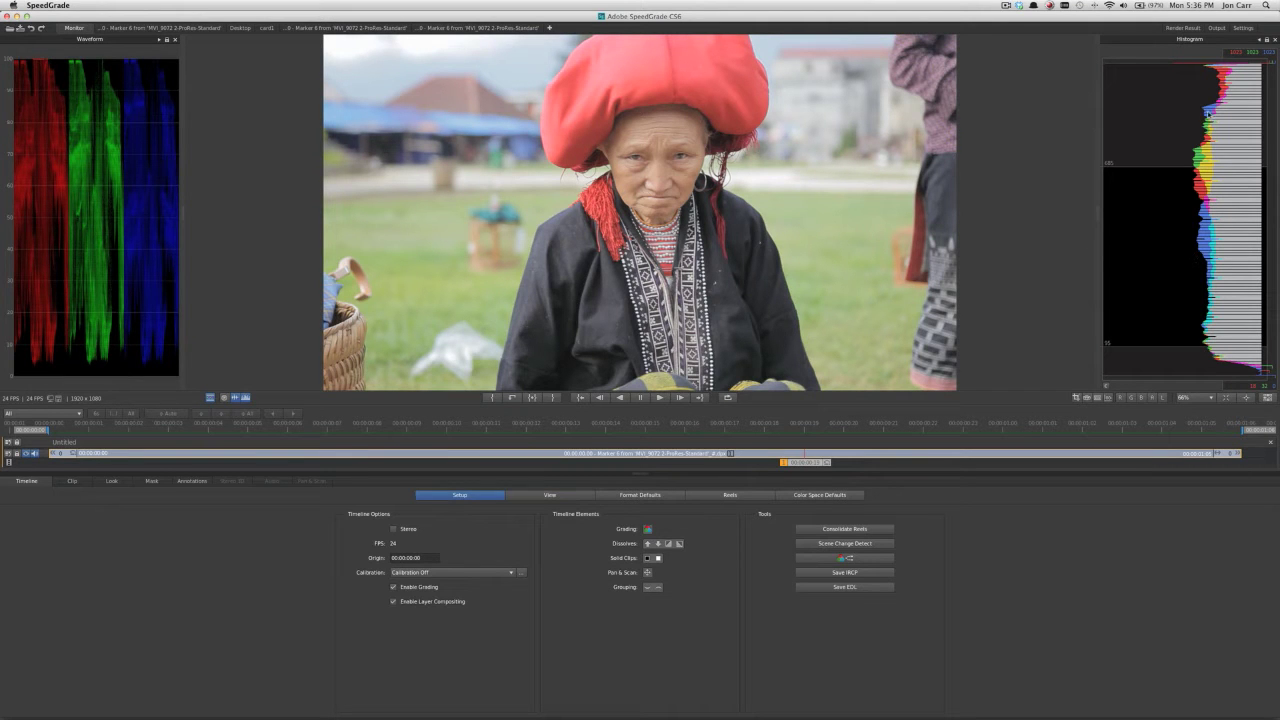
click(160, 40)
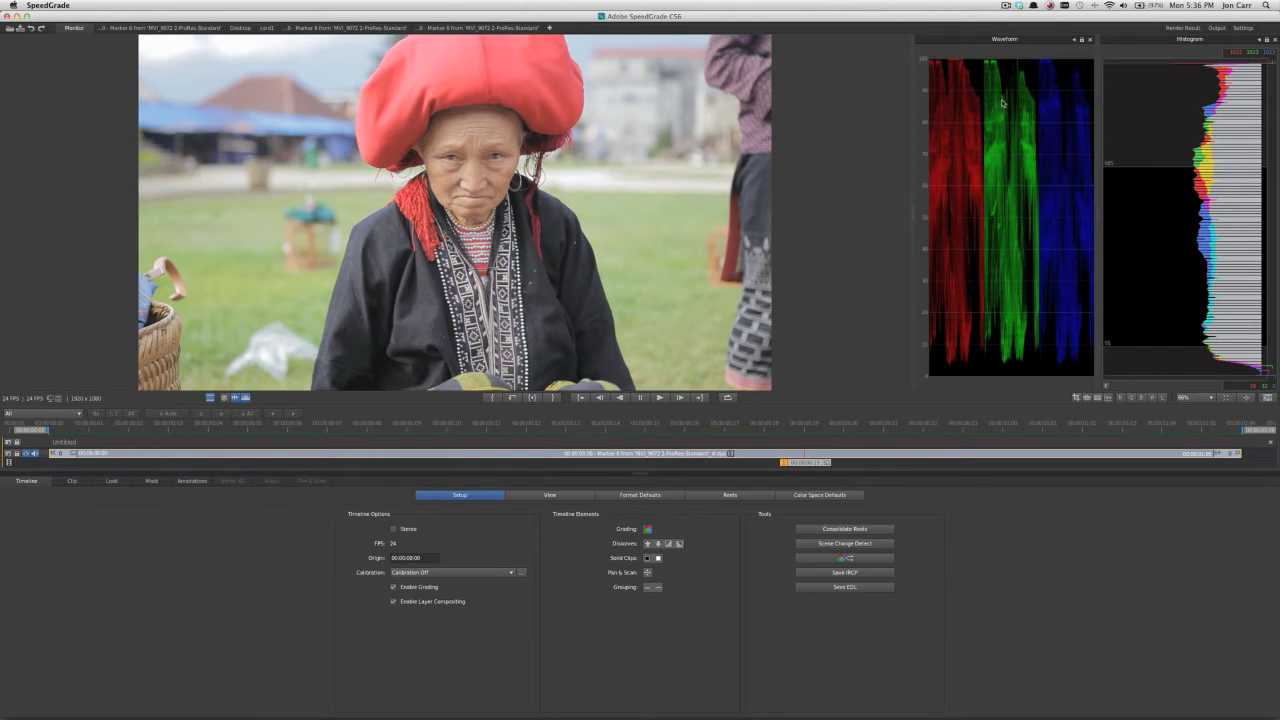
click(1074, 41)
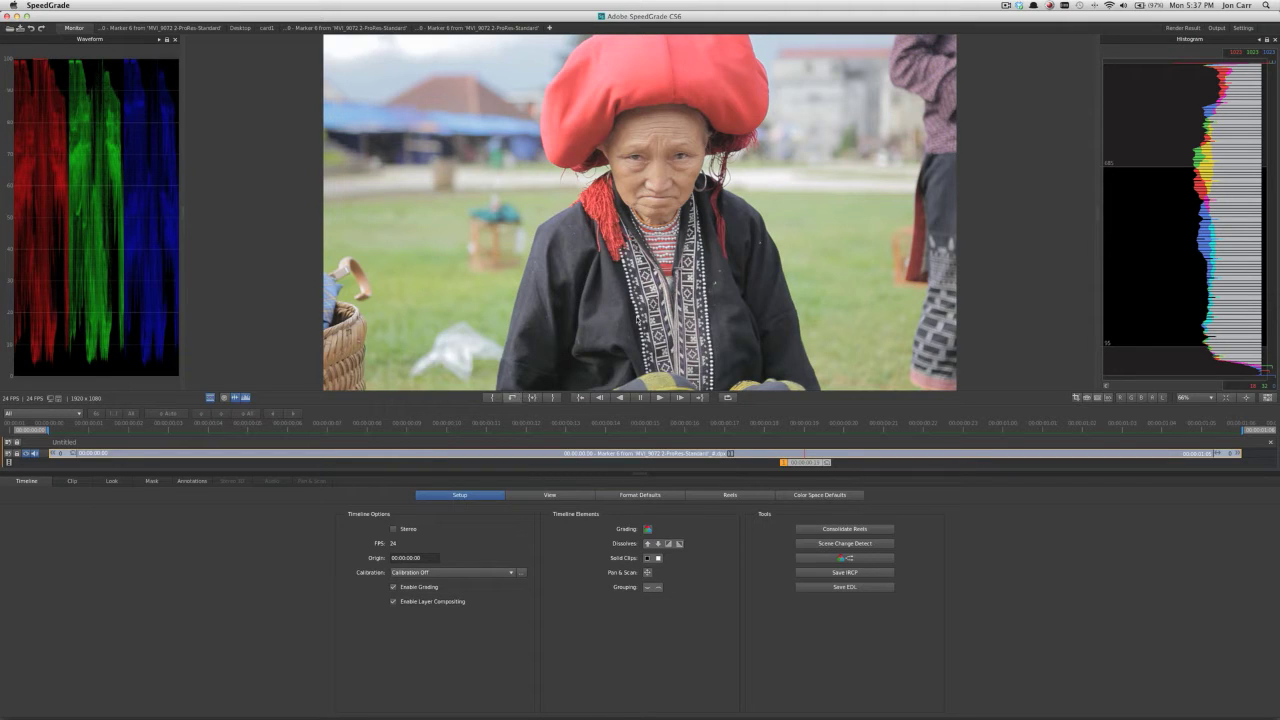
click(116, 482)
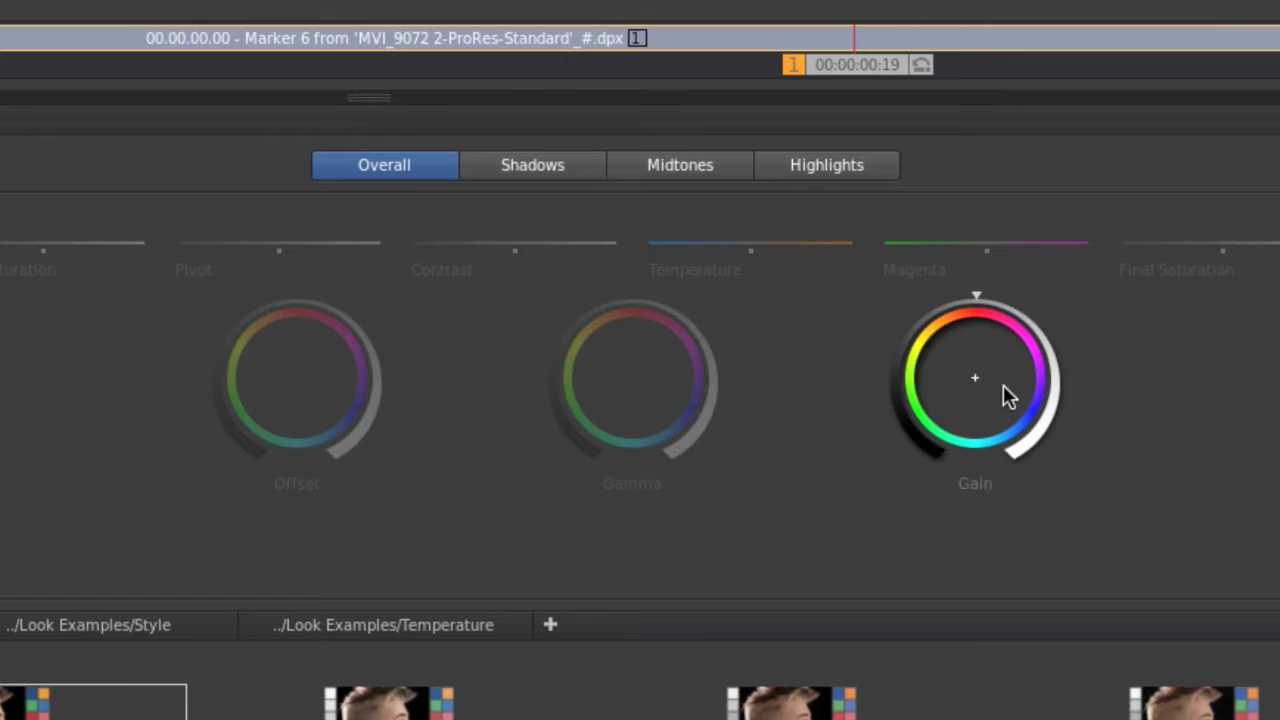
Step: Drag the Gamma wheel slightly to shift the portrait's midtone colour balance
drag(634, 294, 626, 294)
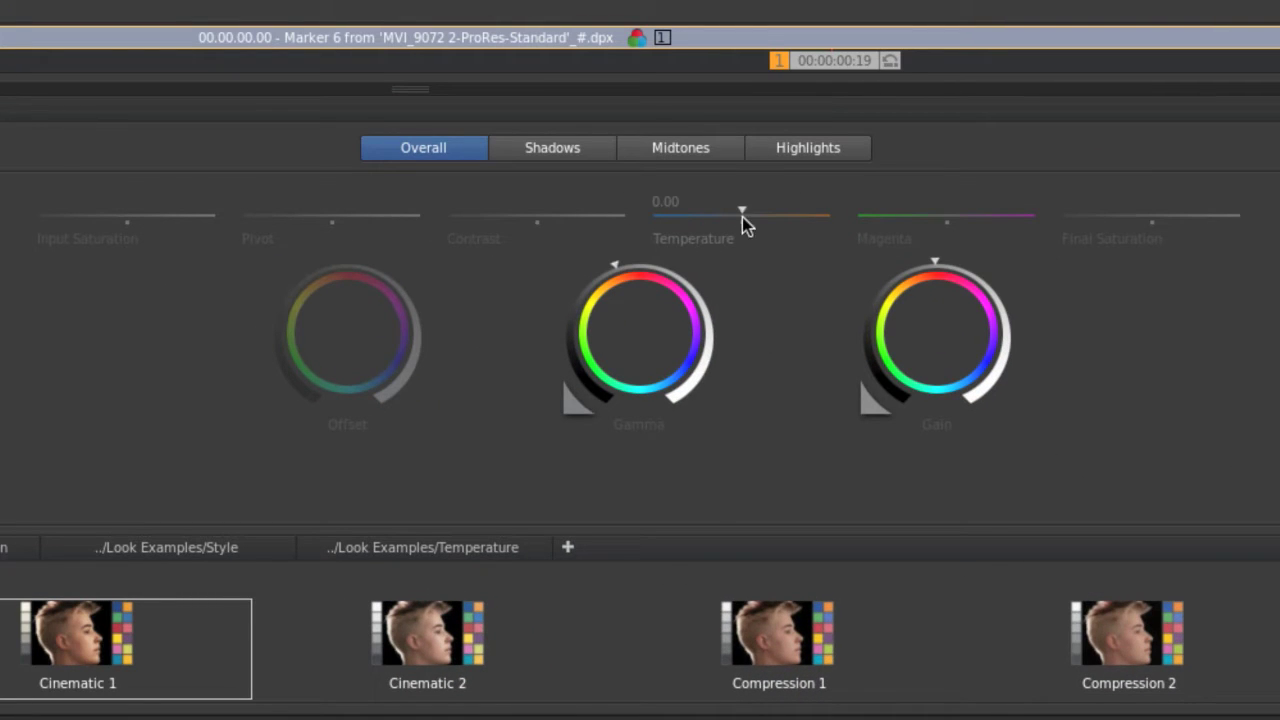
Step: Raise Temperature to 0.02, toggle the Primary layer to compare, and nudge the Midtones wheel
click(741, 208)
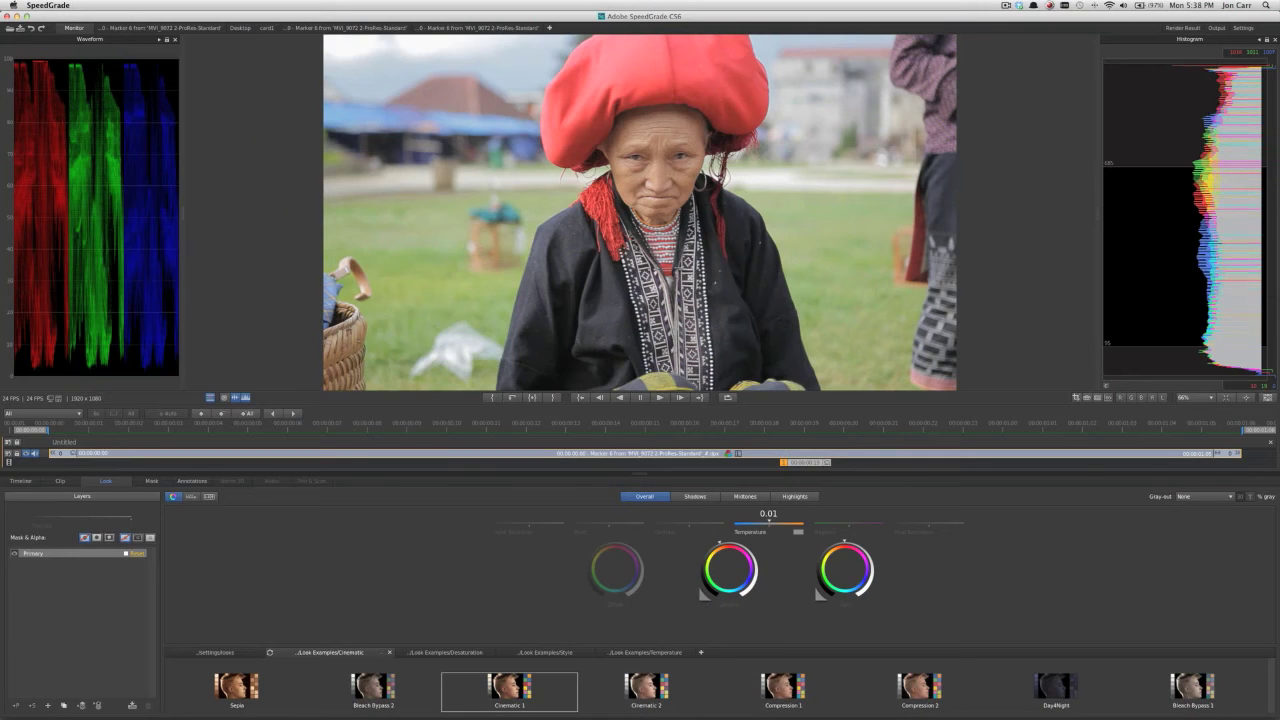
drag(768, 522, 774, 522)
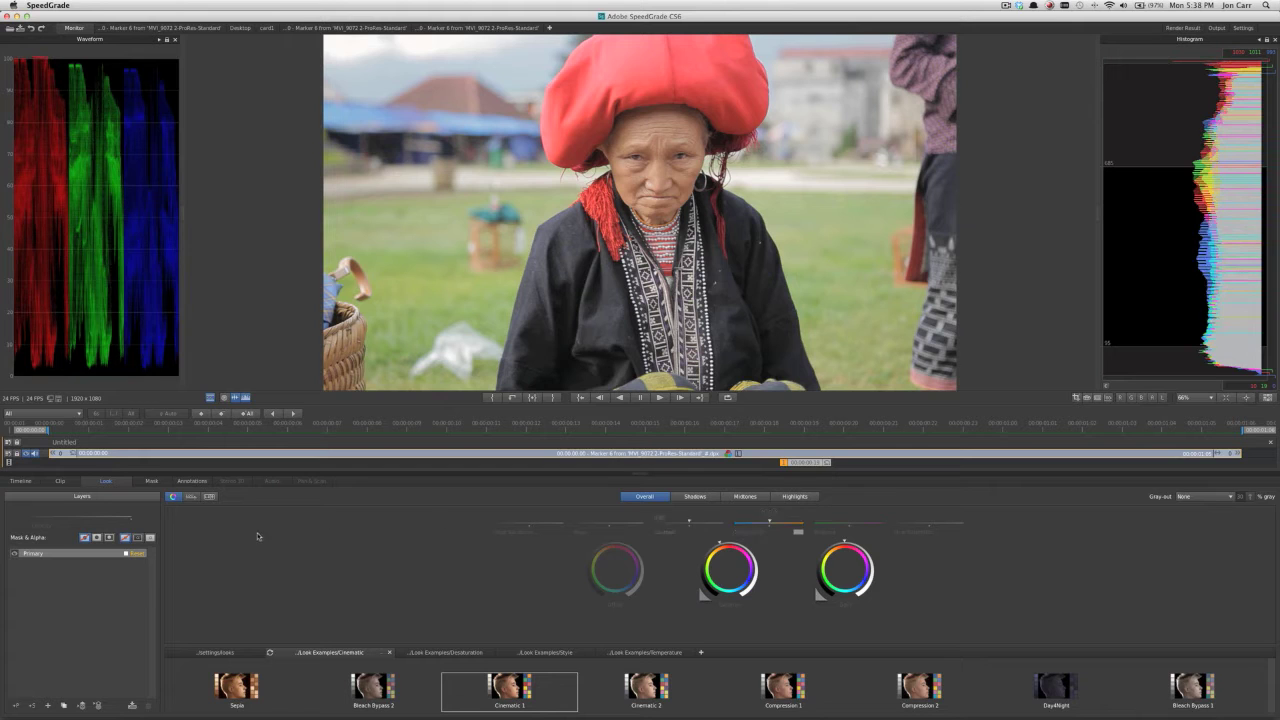
click(14, 555)
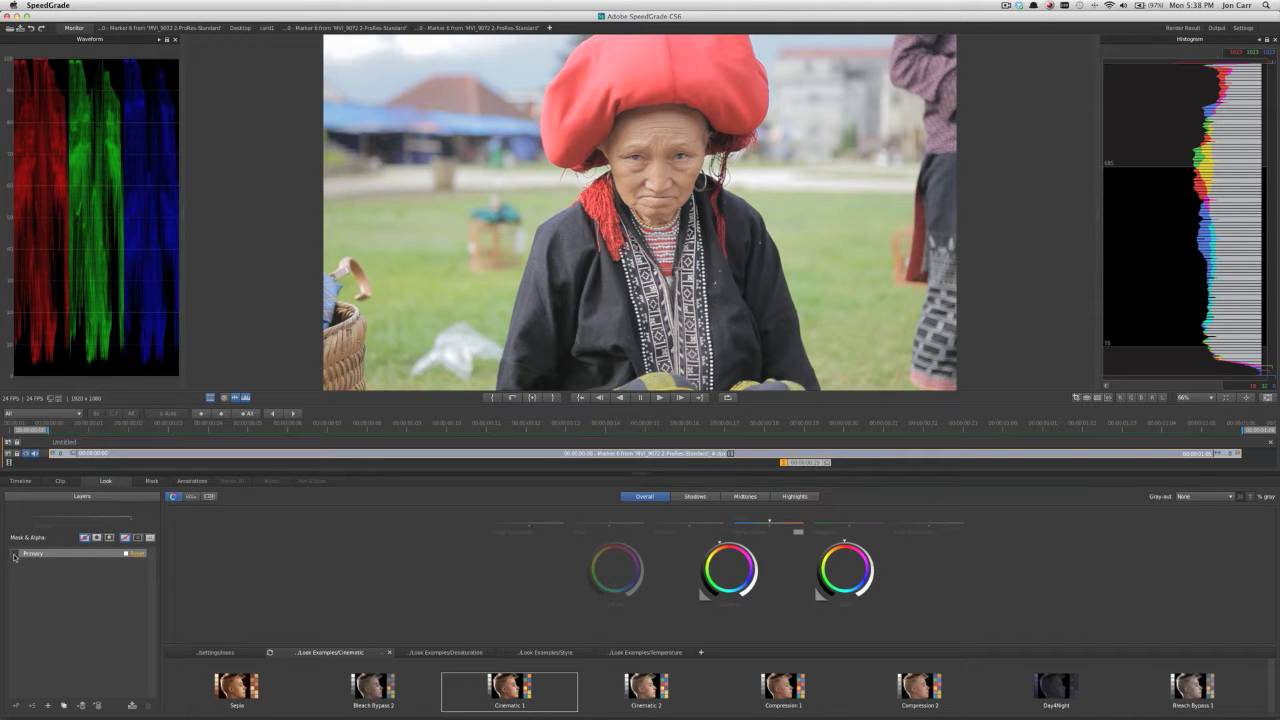
click(14, 555)
click(14, 555)
click(14, 555)
click(14, 555)
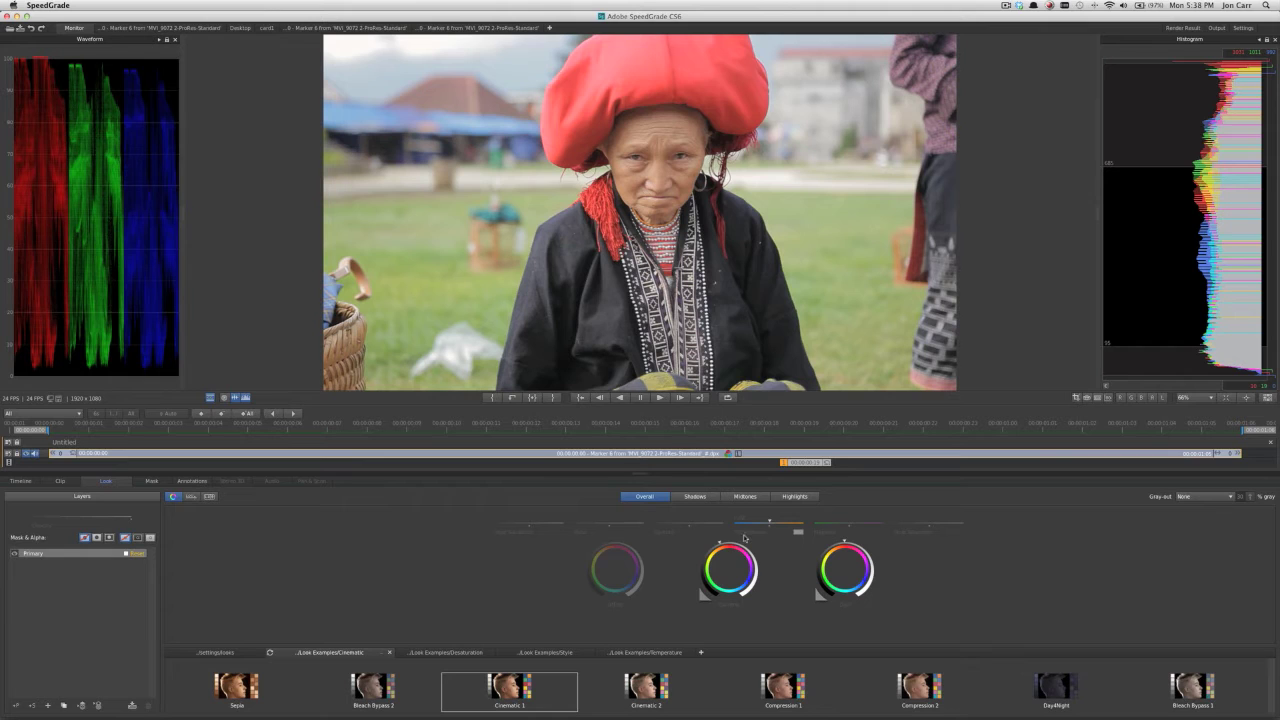
drag(722, 544, 727, 544)
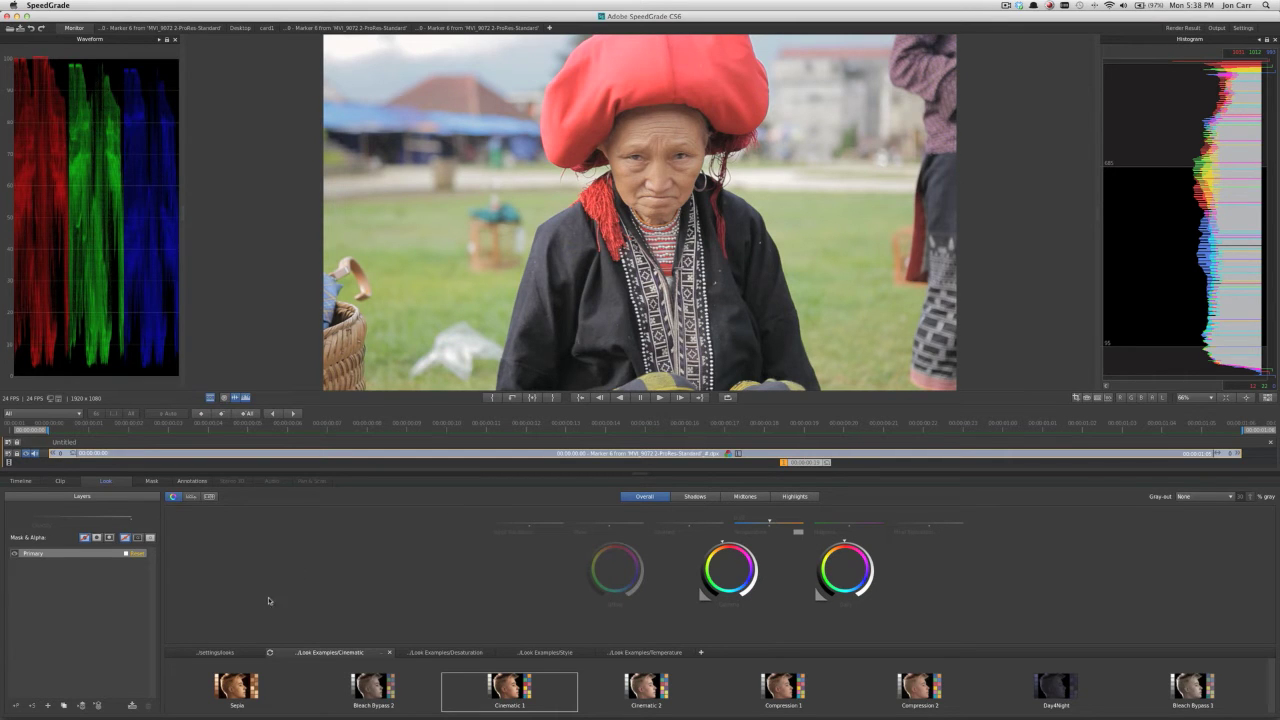
Step: Preview the Sepia, Bleach Bypass 2 and Cinematic looks, settling on Cinematic 1
double_click(236, 686)
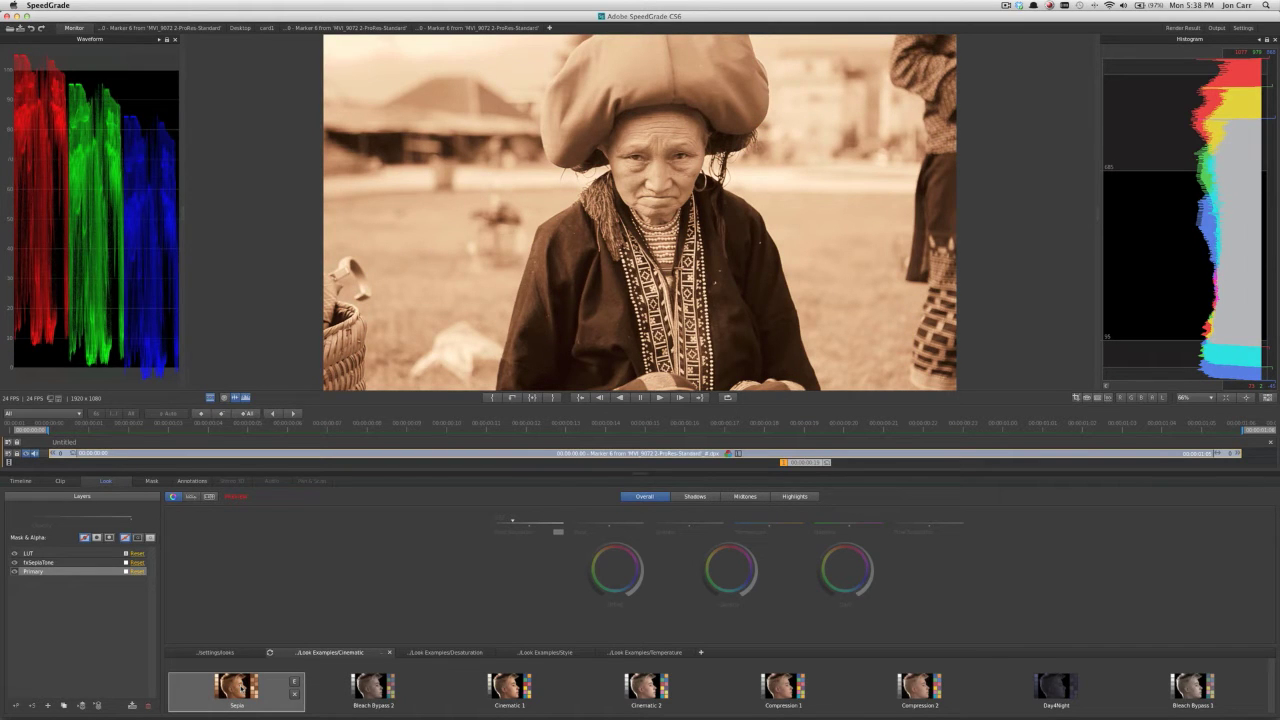
double_click(372, 686)
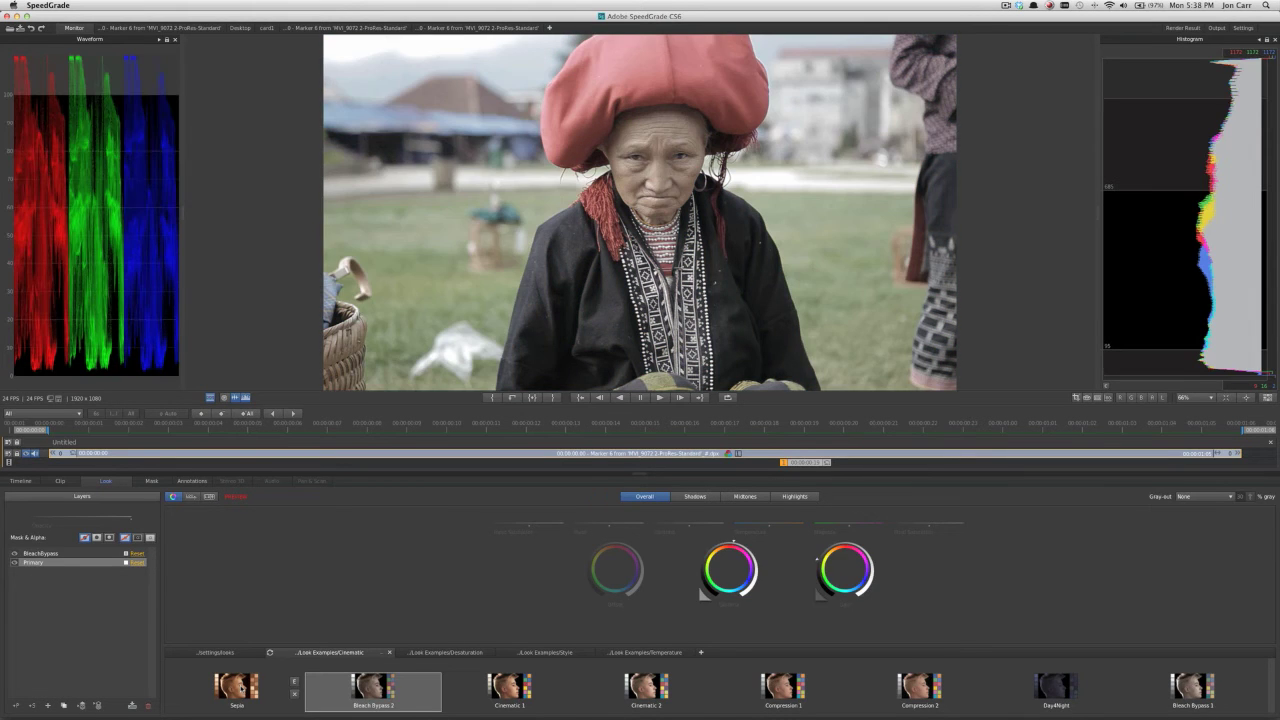
click(509, 686)
click(646, 686)
click(783, 686)
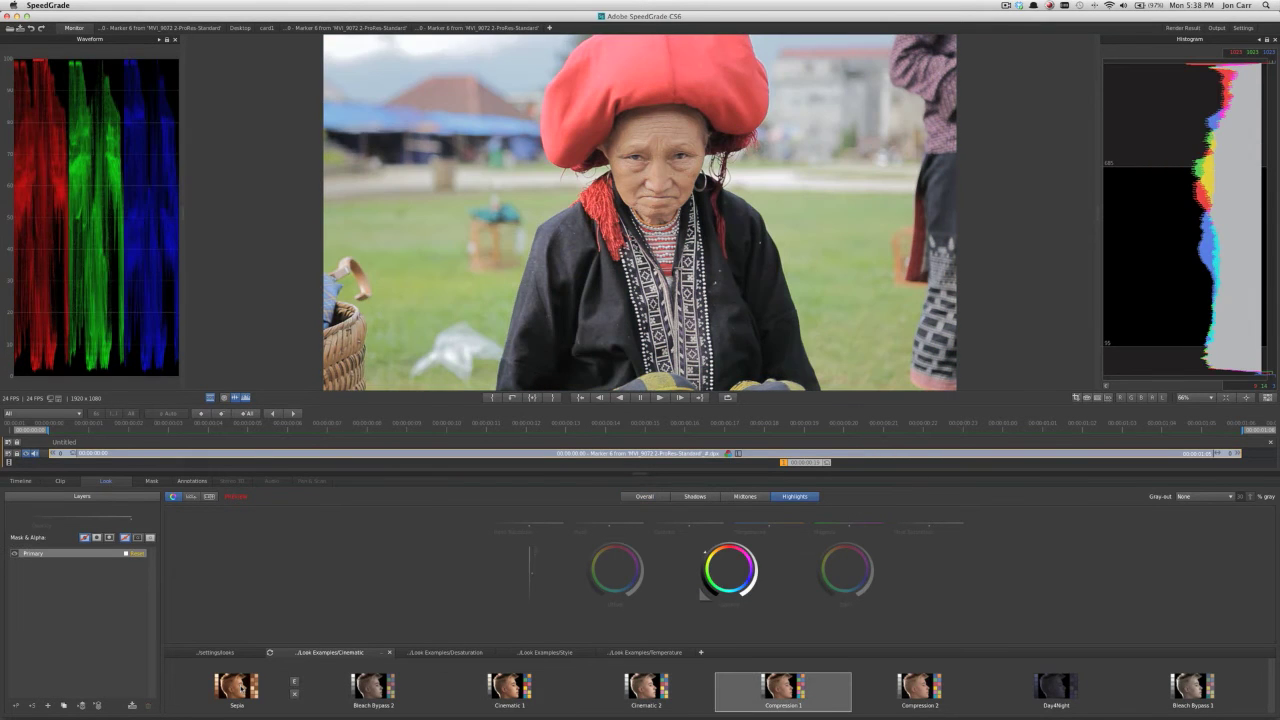
key(Right)
key(Right)
key(Right)
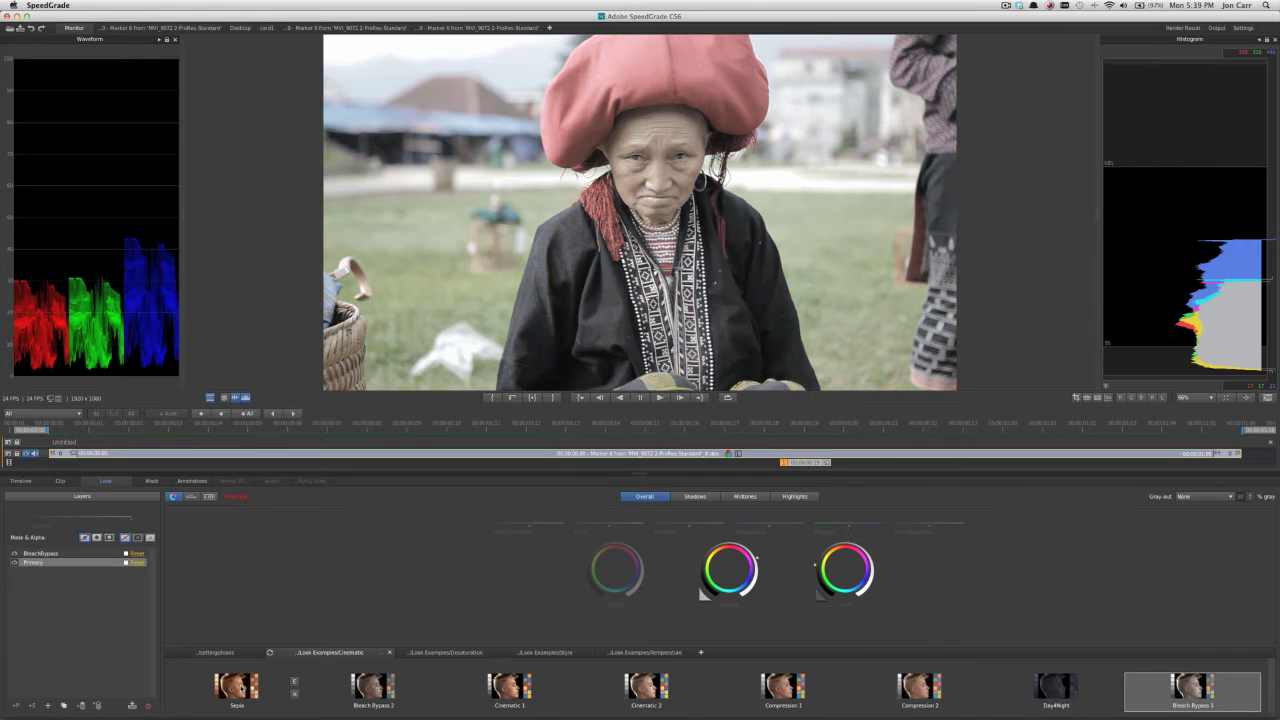
key(Left)
key(Left)
key(Left)
key(Left)
key(Left)
key(Left)
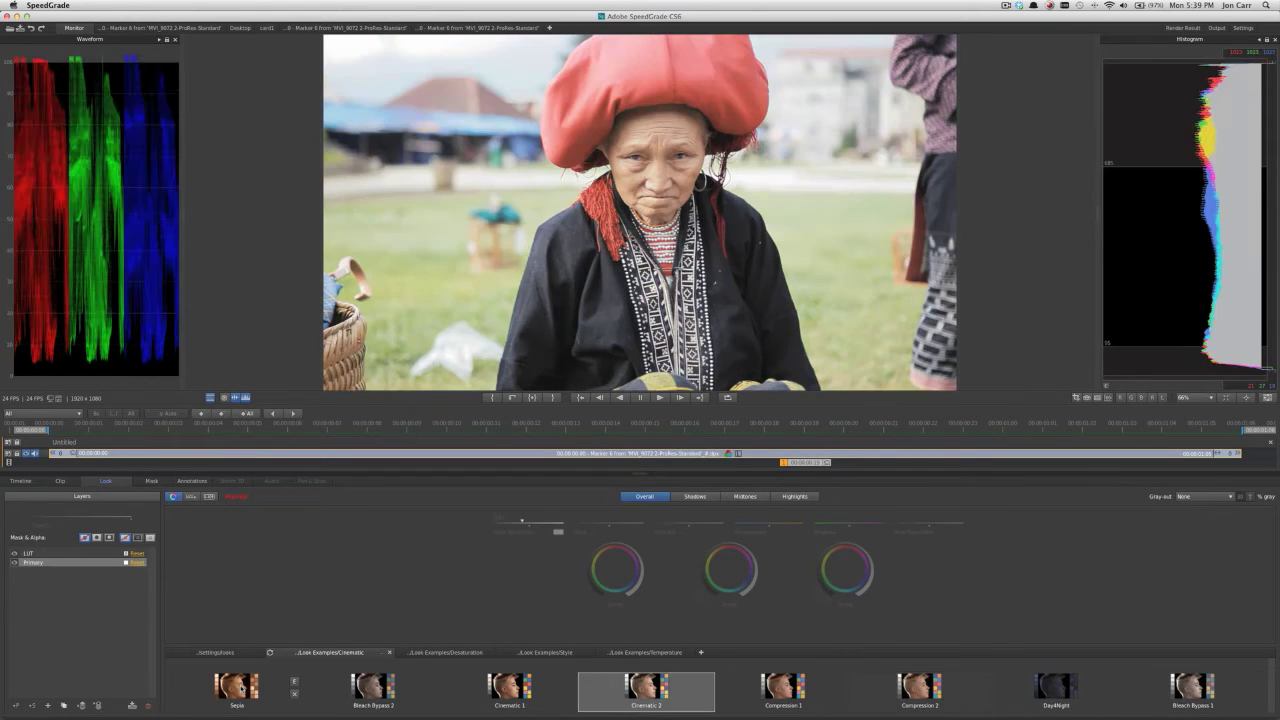
key(Right)
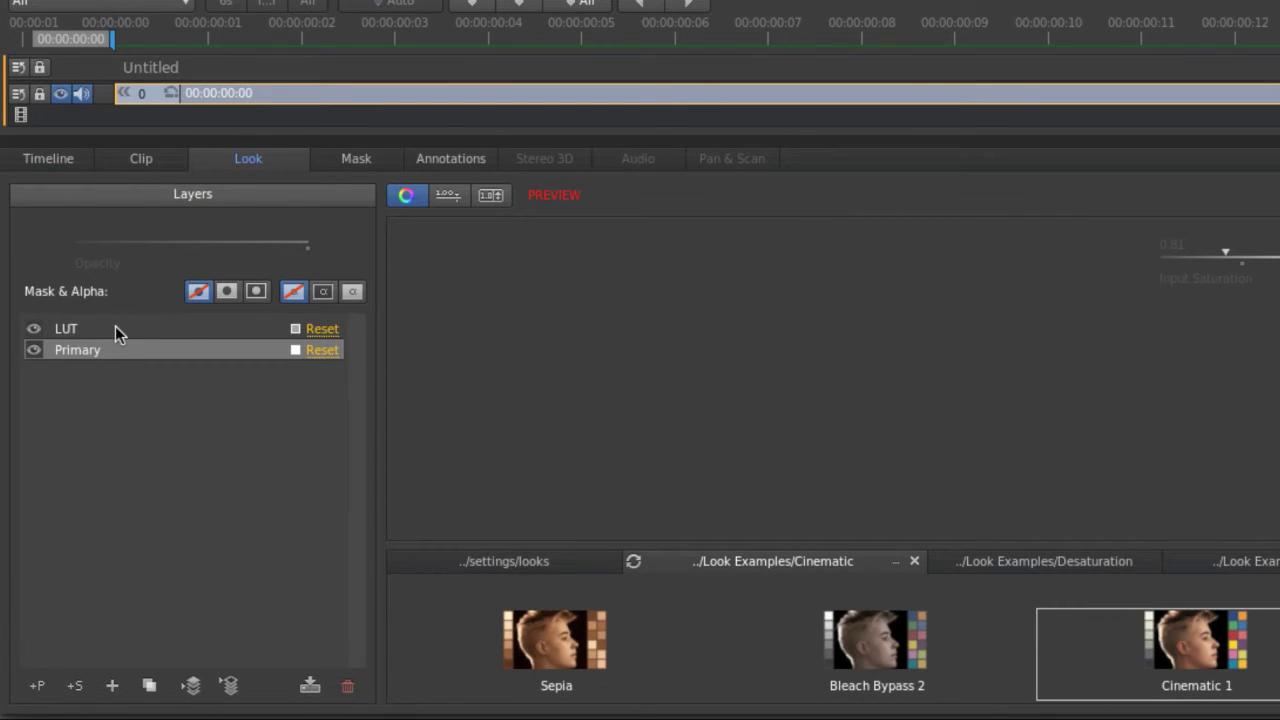
Step: Select the new LUT layer and toggle its visibility to compare before and after
click(115, 328)
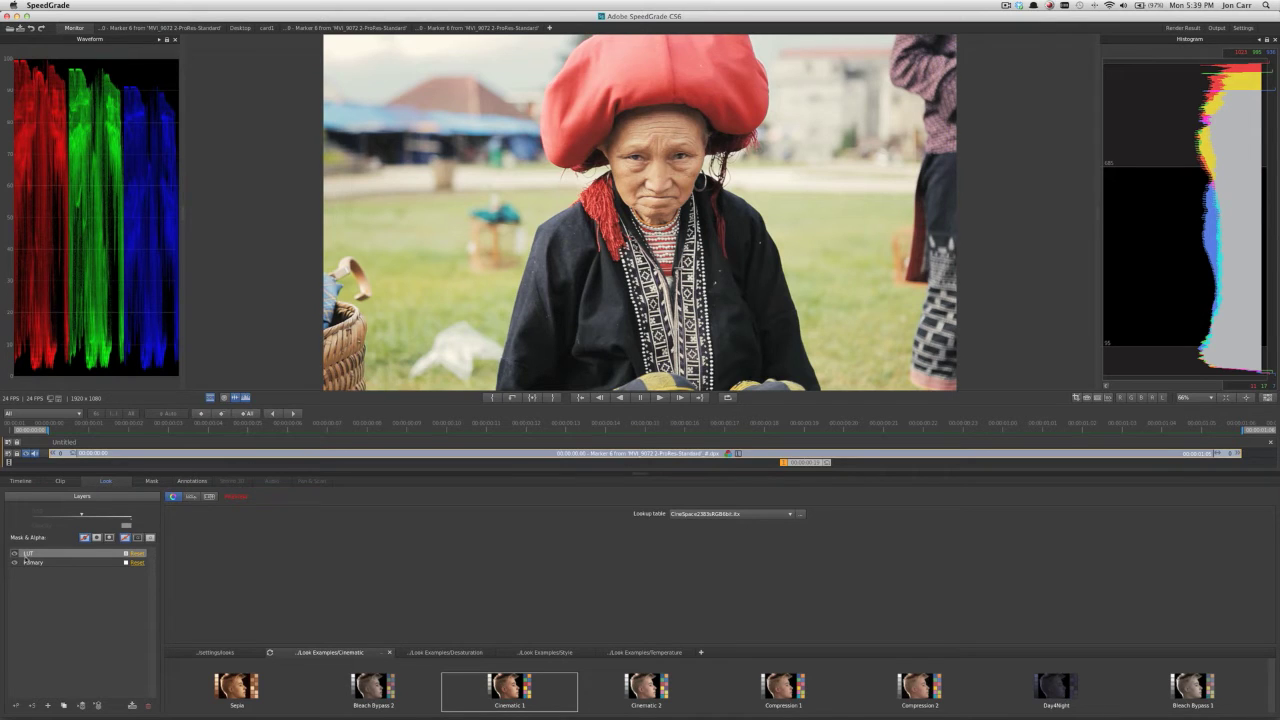
click(14, 554)
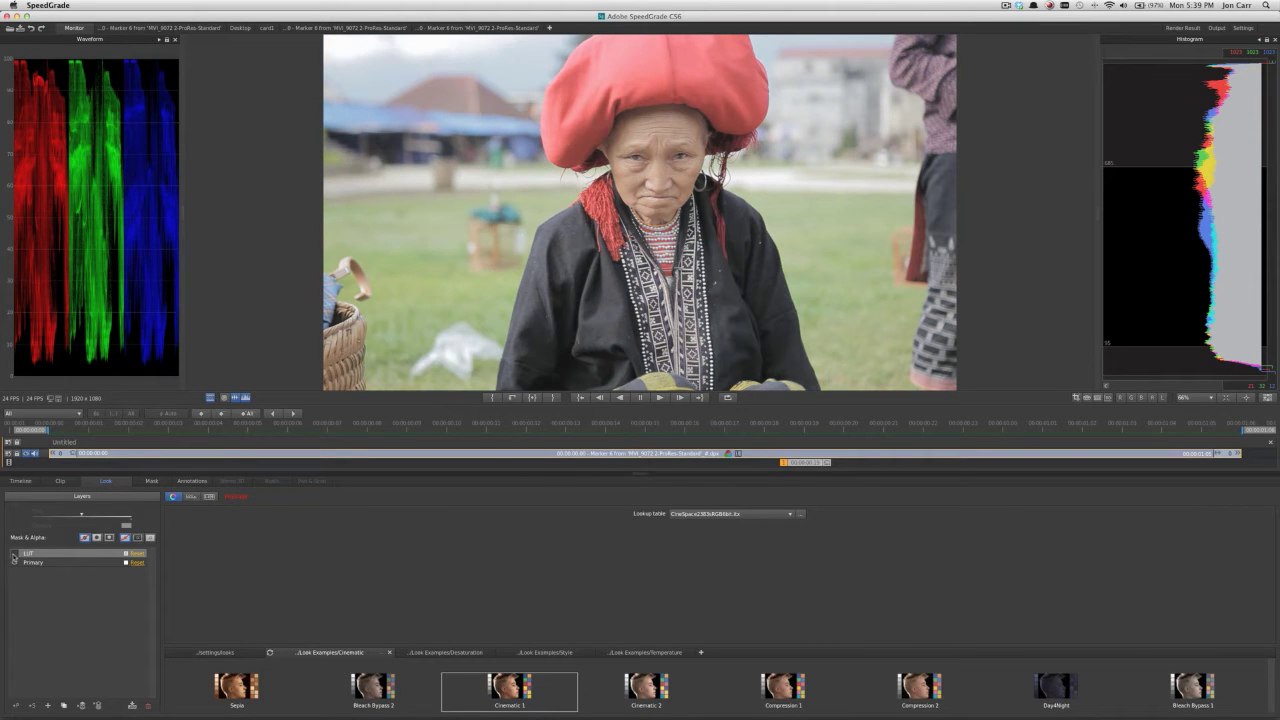
click(14, 554)
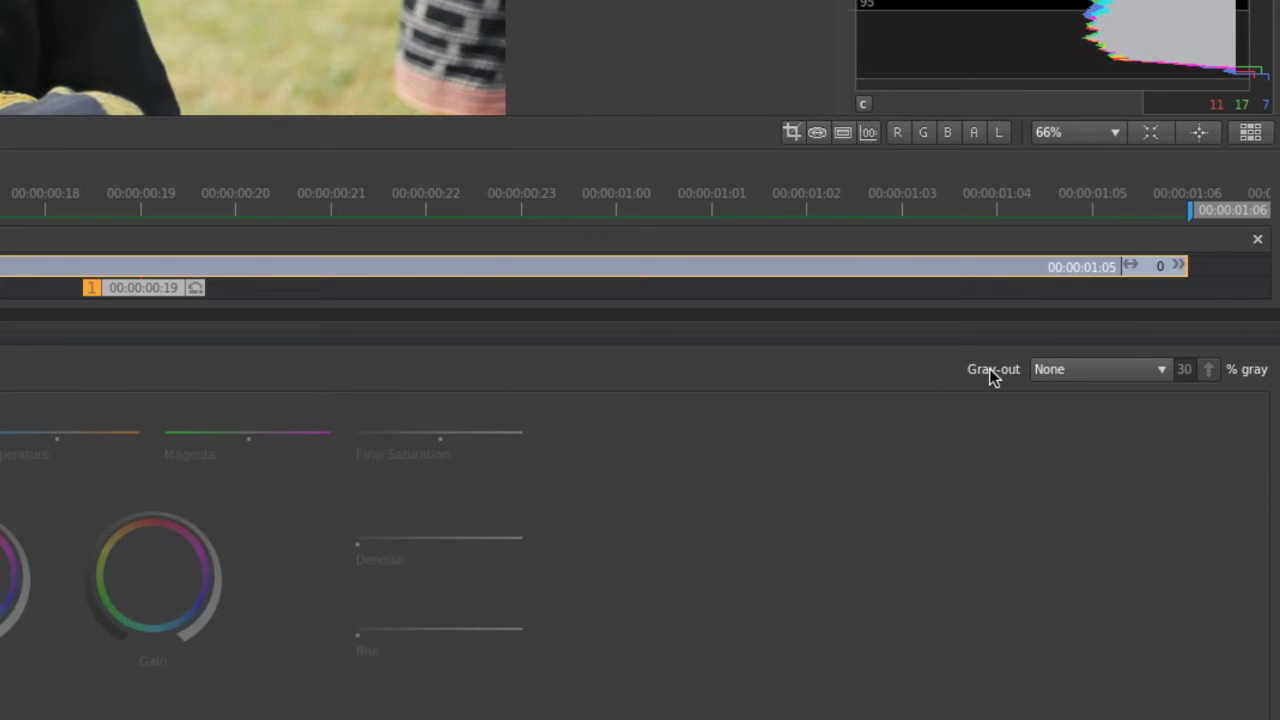
Step: Set the secondary Gray-out mode to Color/Gray to preview the red key
click(1075, 369)
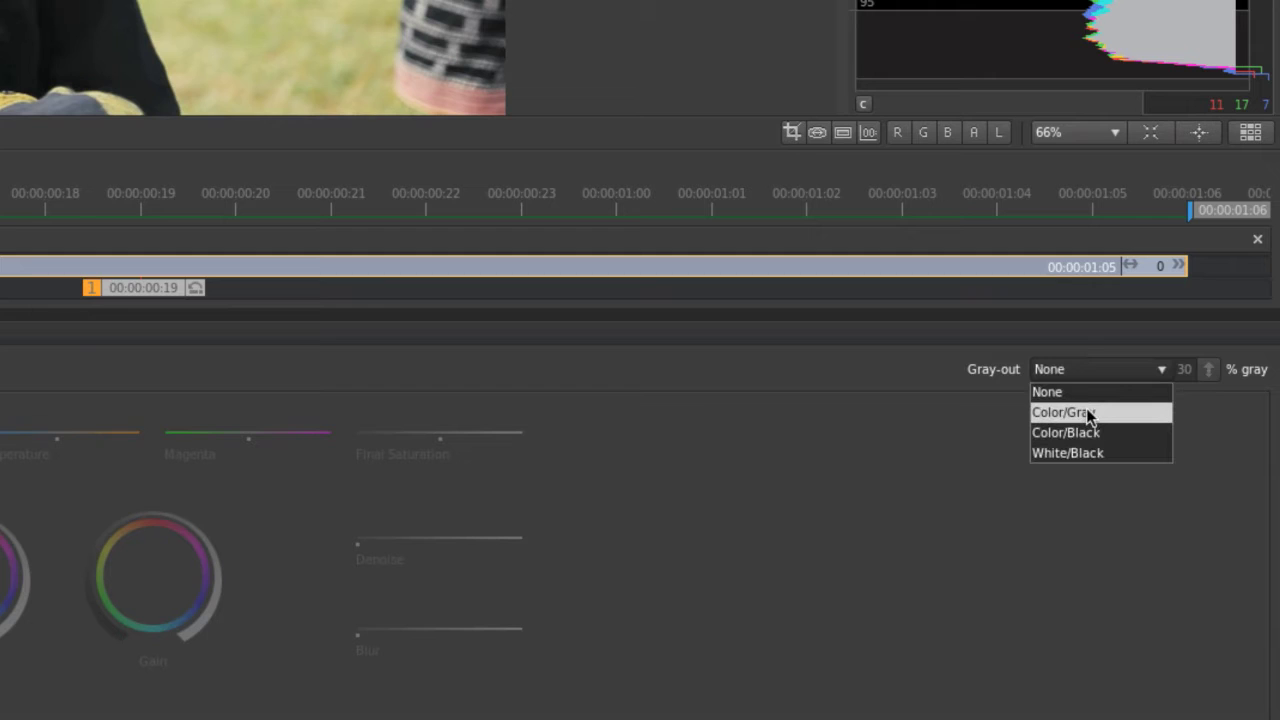
click(1101, 409)
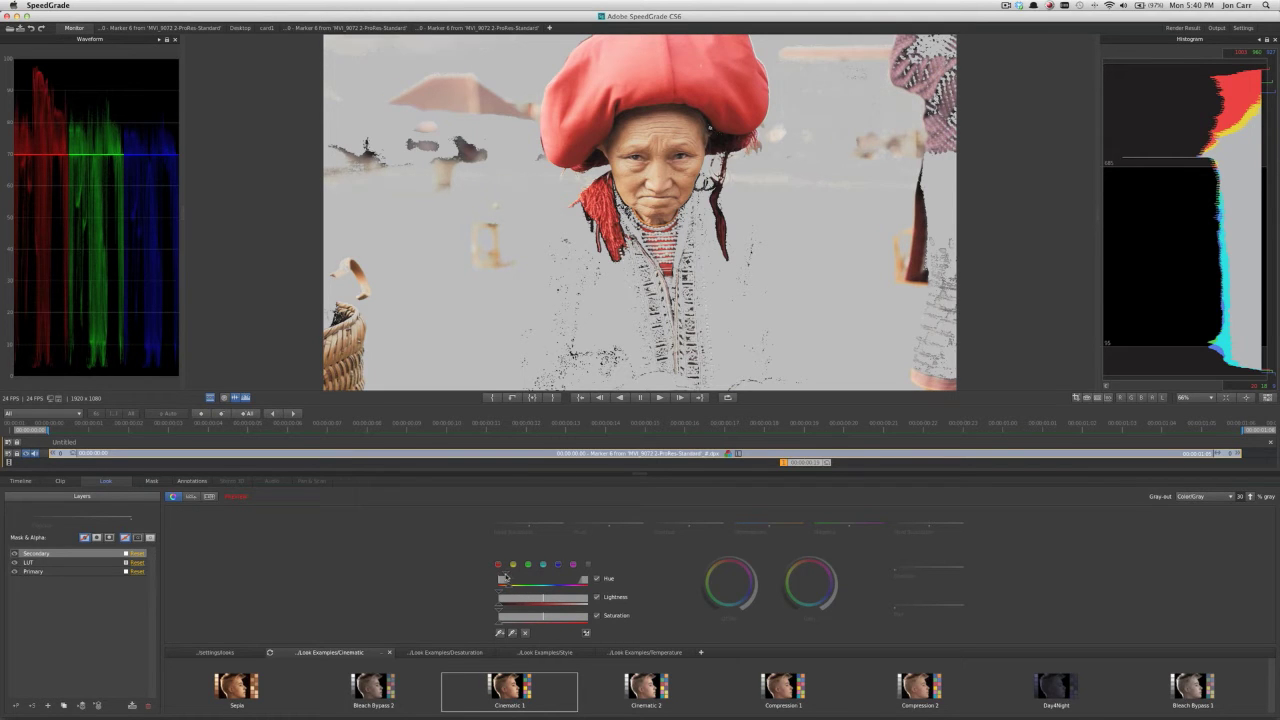
Step: Narrow the Hue range and raise the Saturation low markers to drop the face from the key
drag(507, 578, 500, 579)
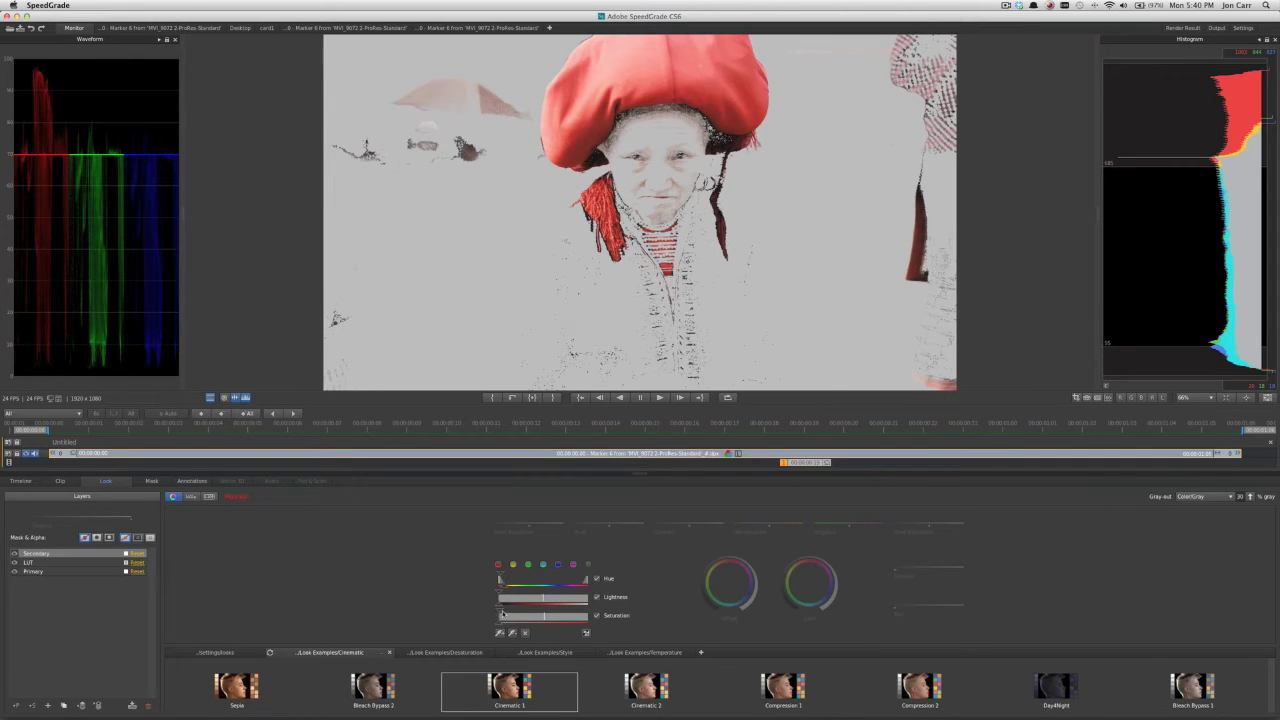
mouse_move(506, 614)
mouse_down()
mouse_move(497, 577)
mouse_move(534, 613)
mouse_up()
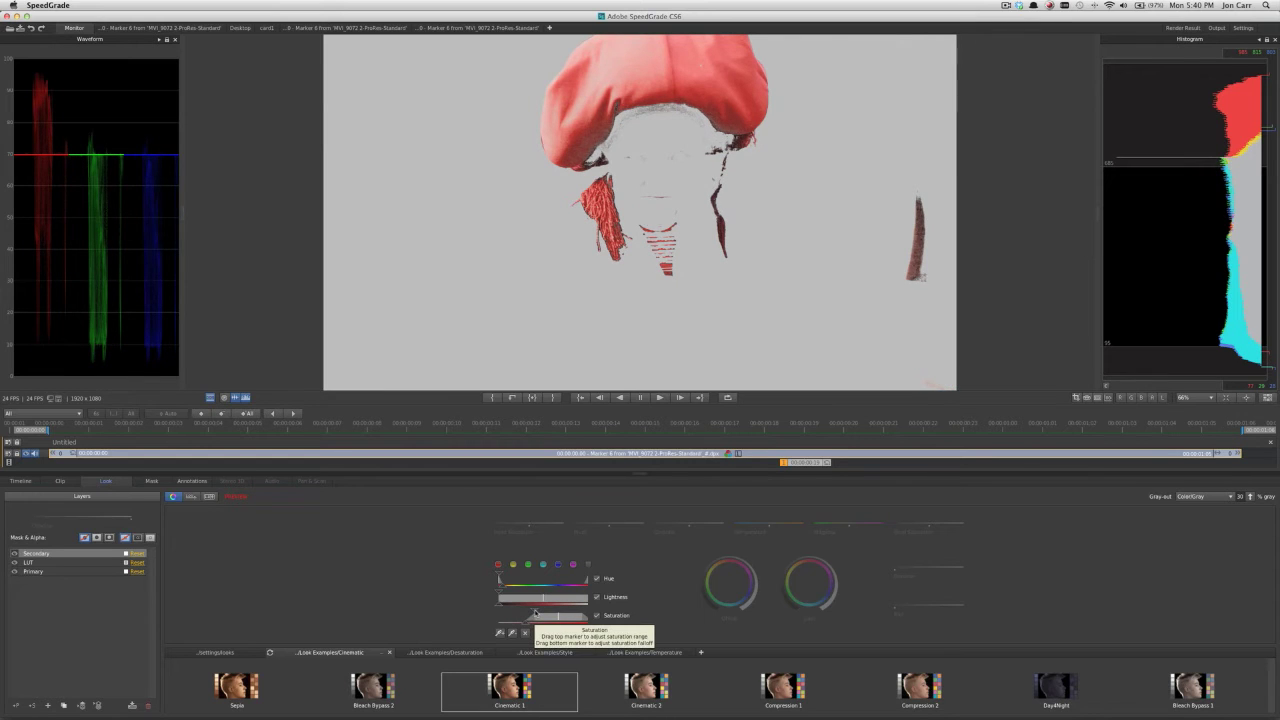
drag(537, 613, 542, 614)
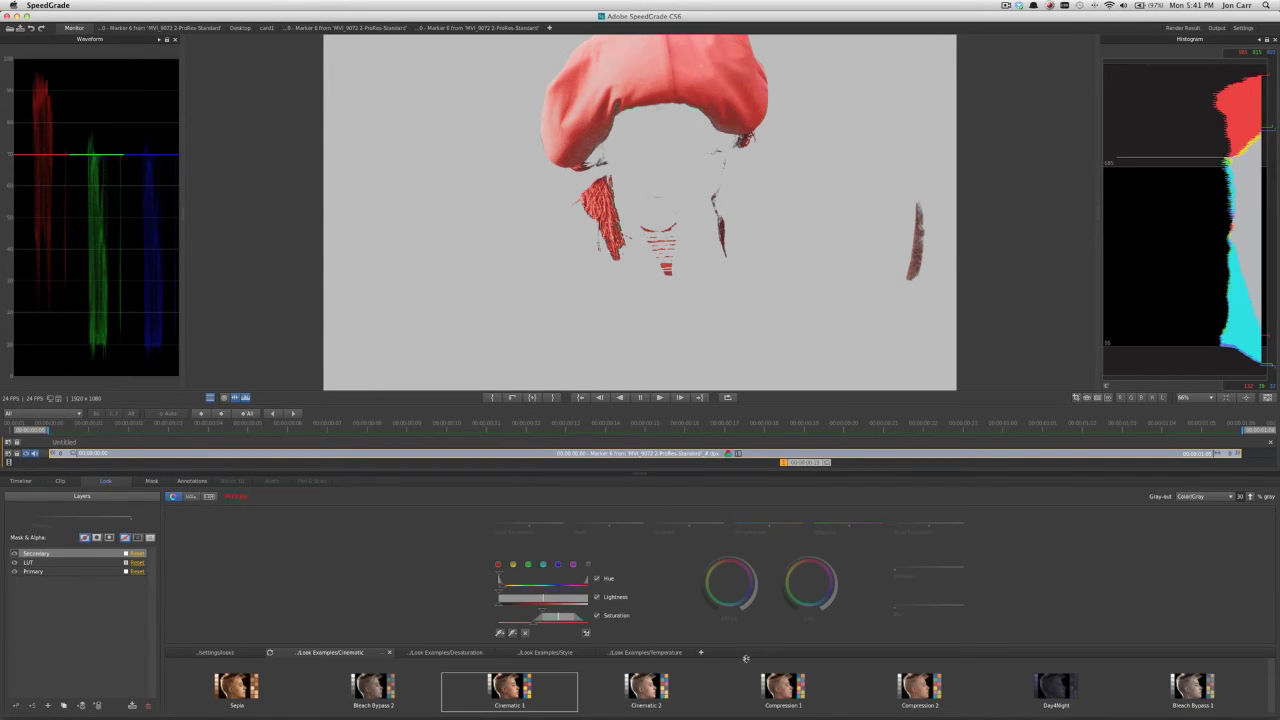
Step: Add a slight Denoise of about 0.02 to smooth the red hat key's edges
mouse_move(897, 606)
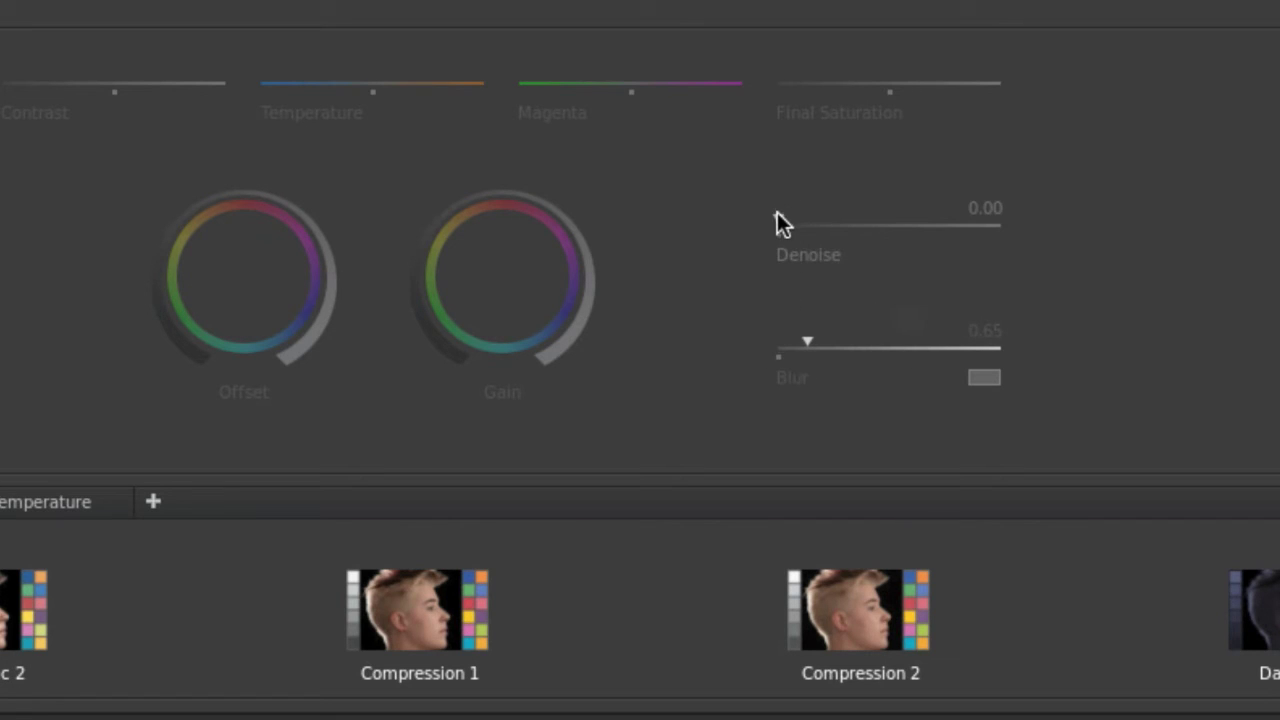
drag(777, 215, 783, 216)
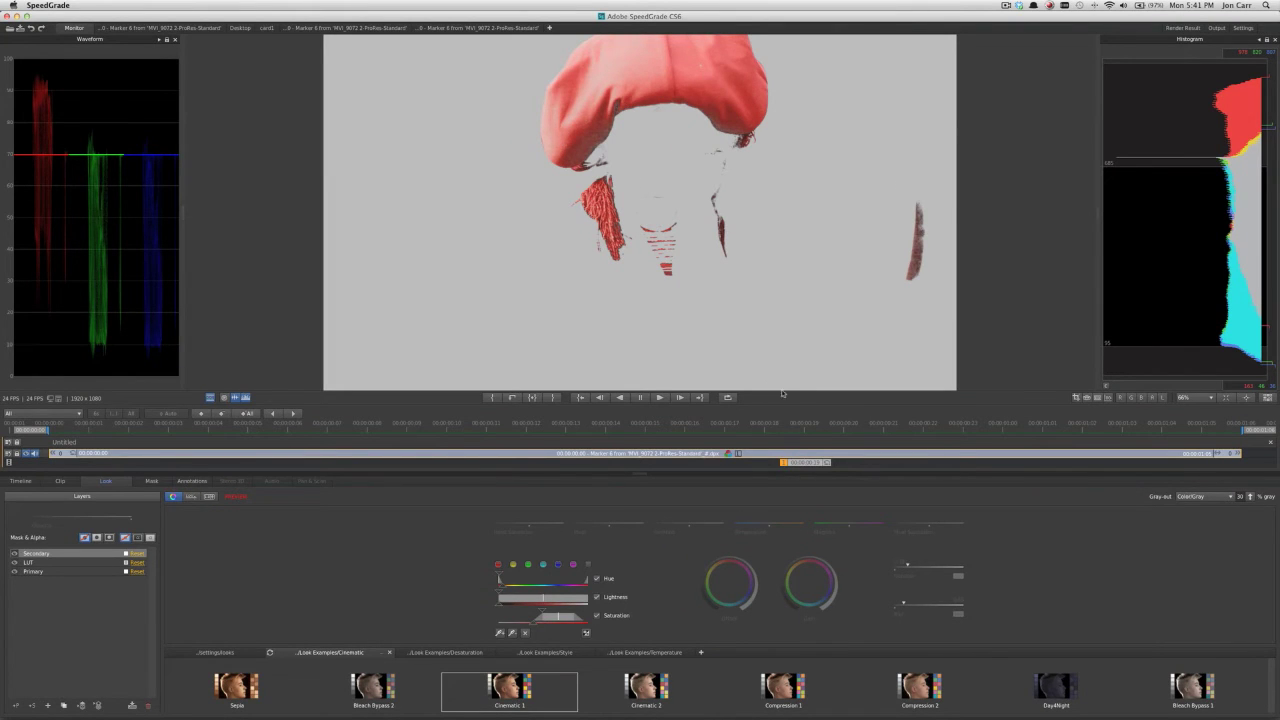
click(1203, 497)
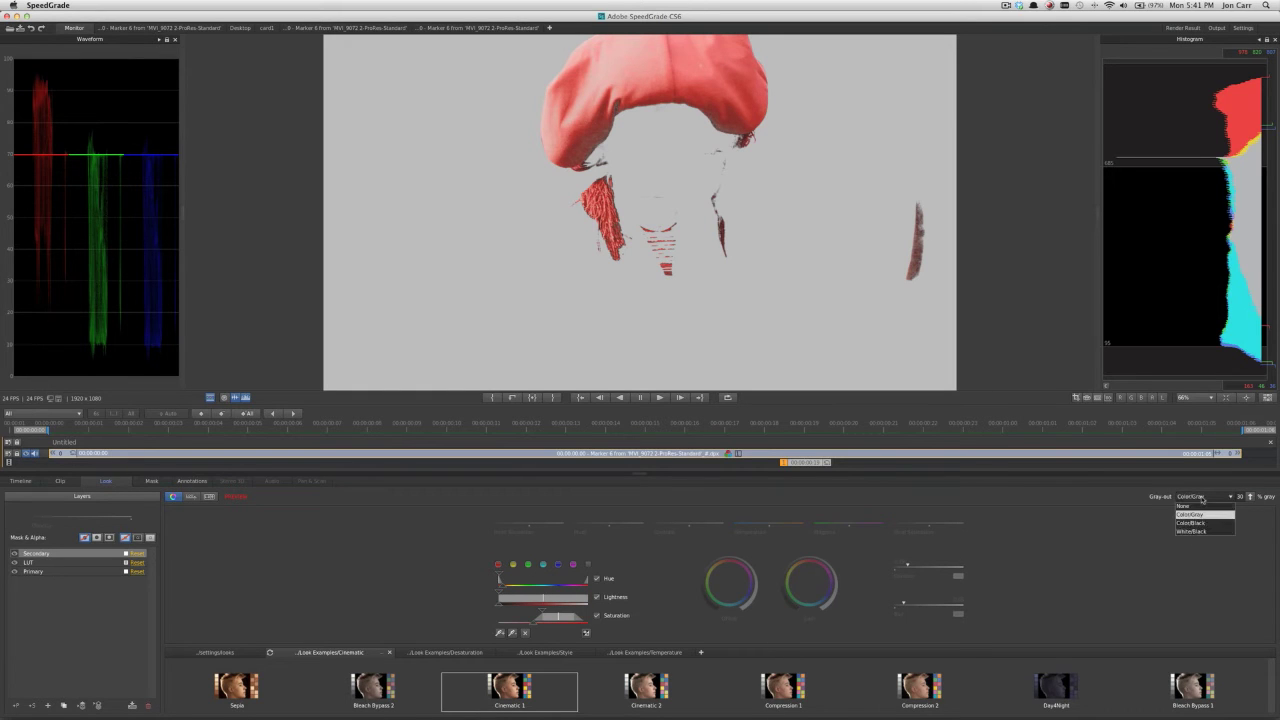
Step: Set Gray-out to None and shift the keyed hat's colour with the Offset wheel
click(1202, 507)
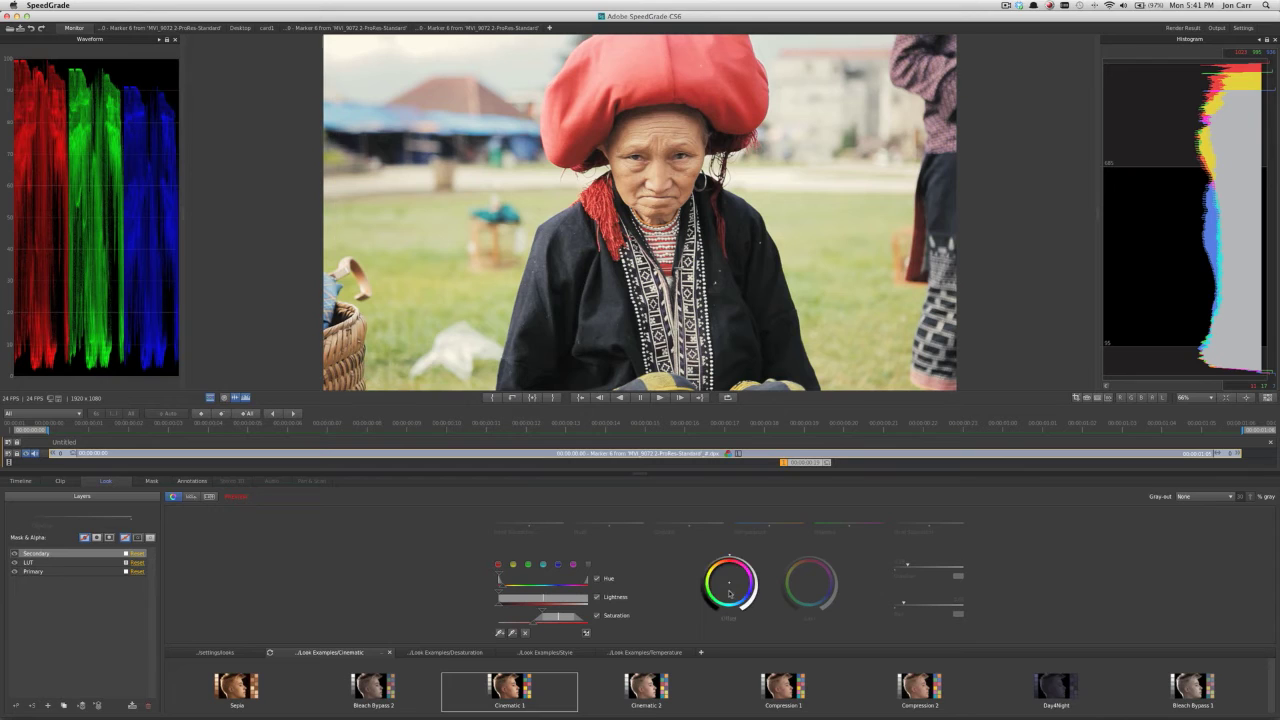
click(730, 586)
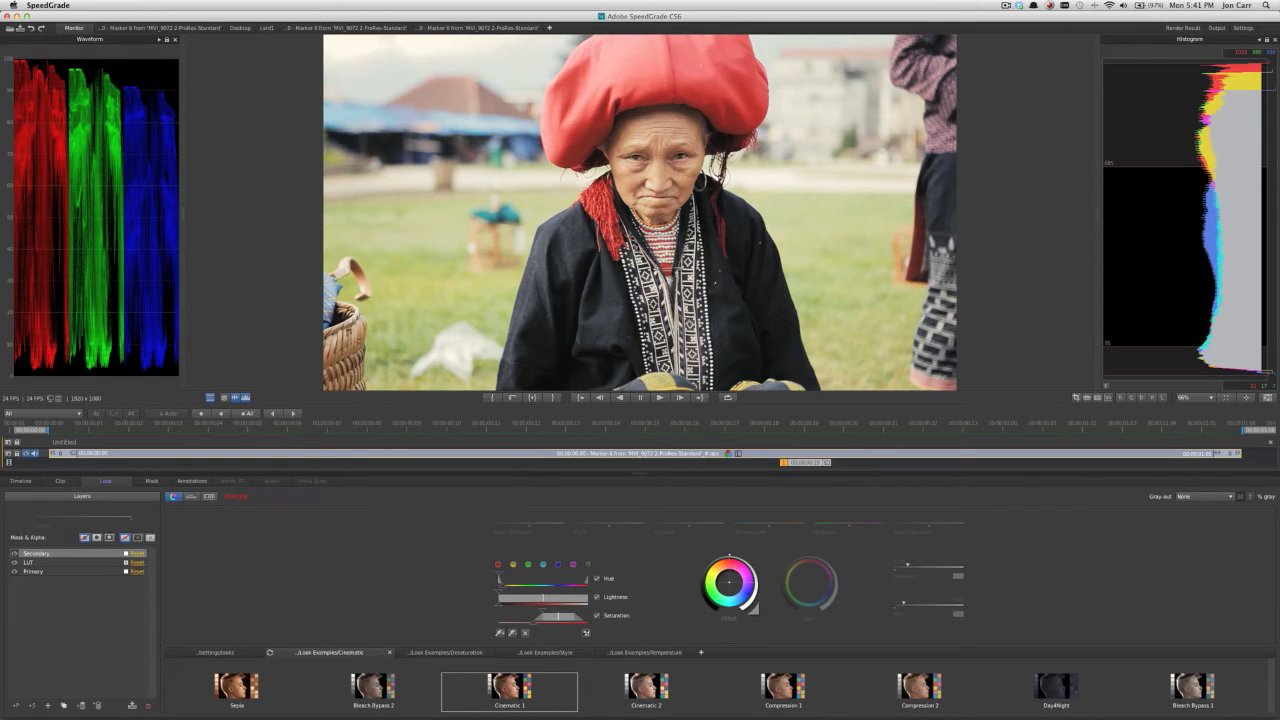
drag(730, 581, 729, 580)
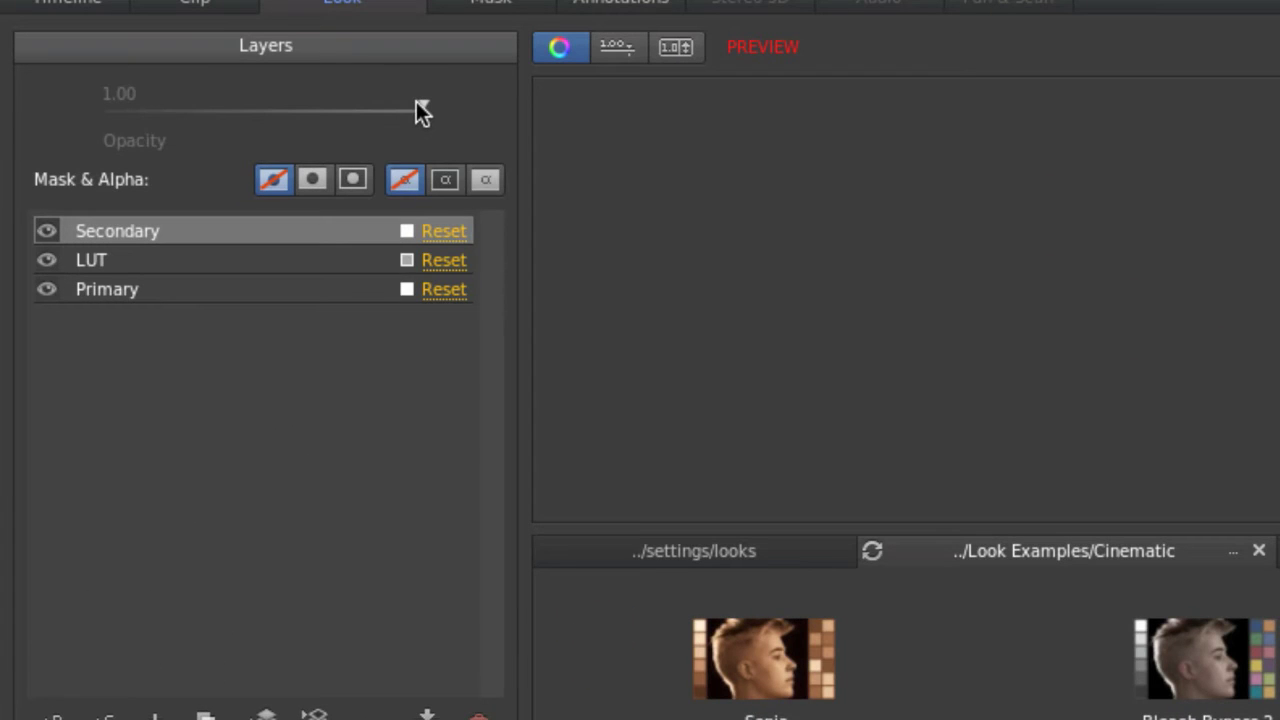
Step: Lower the Secondary layer's opacity, toggle it to compare, and return to the clip start
drag(418, 108, 372, 108)
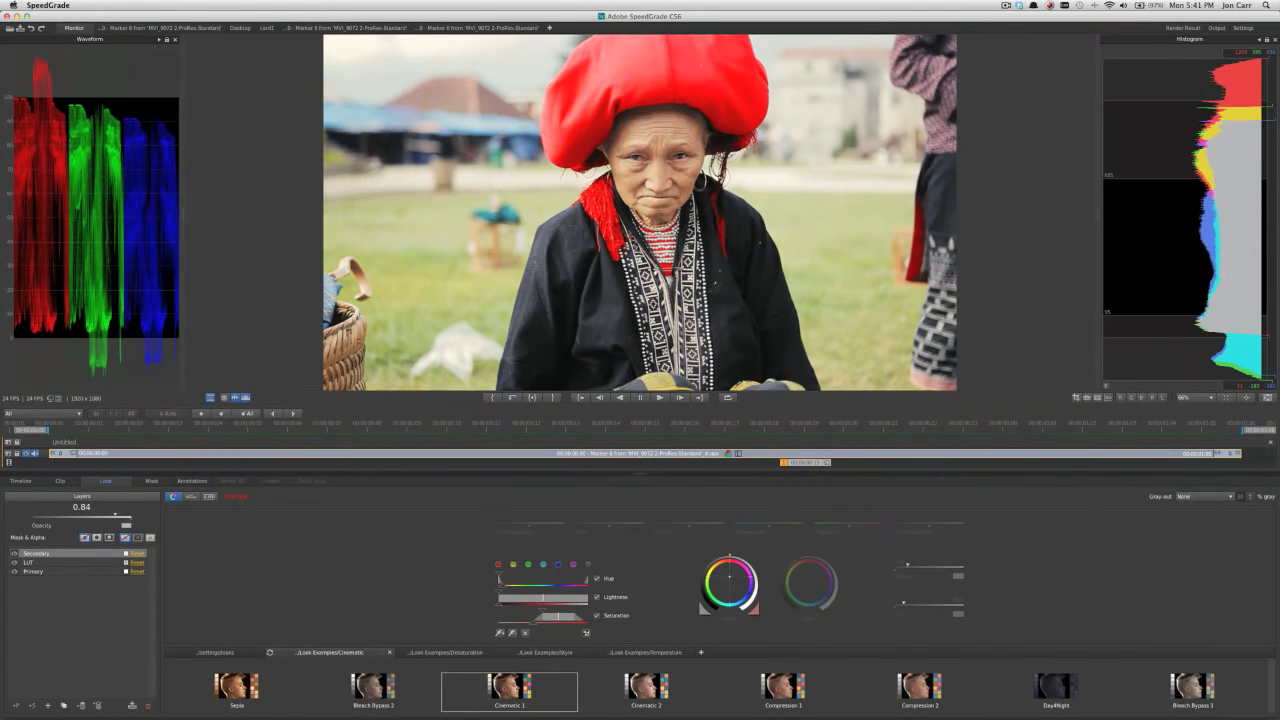
drag(115, 514, 87, 514)
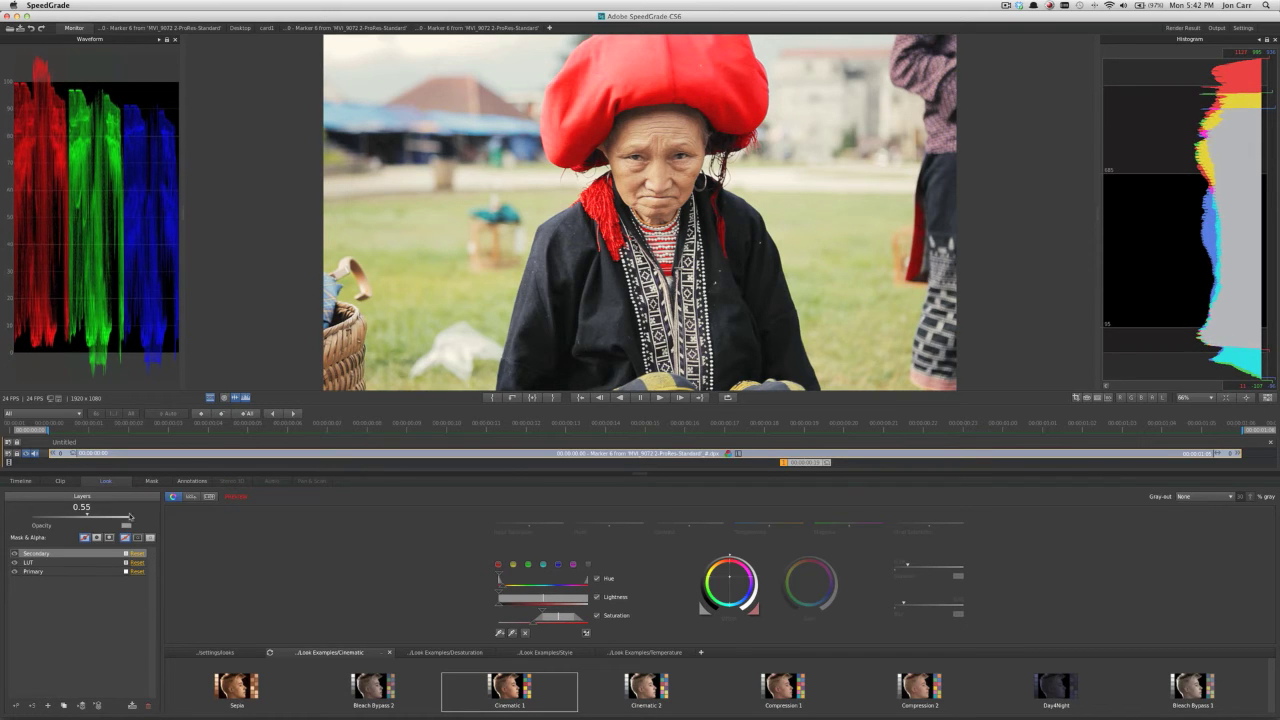
click(14, 553)
click(14, 555)
click(14, 555)
click(14, 555)
mouse_move(779, 463)
mouse_down()
mouse_move(163, 473)
mouse_move(978, 463)
mouse_move(30, 468)
mouse_up()
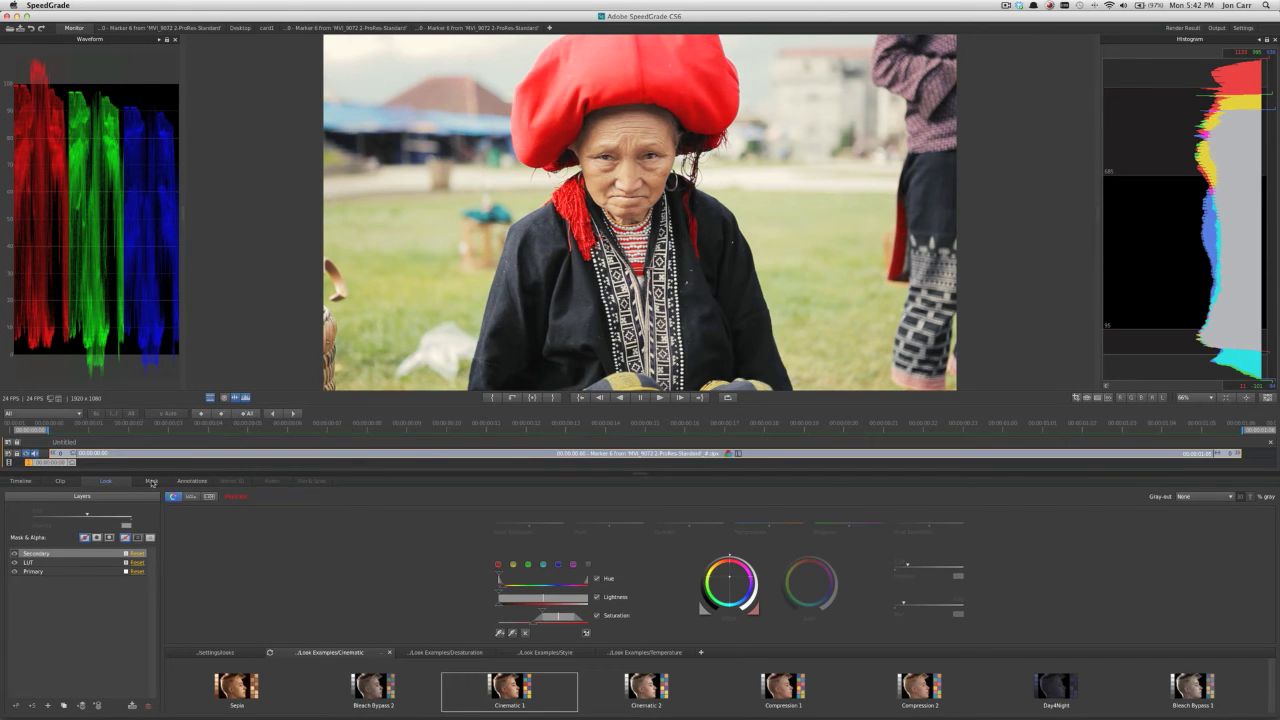
Step: Add a rectangle mask preset and move and scale it over the hat, face and chest
click(148, 481)
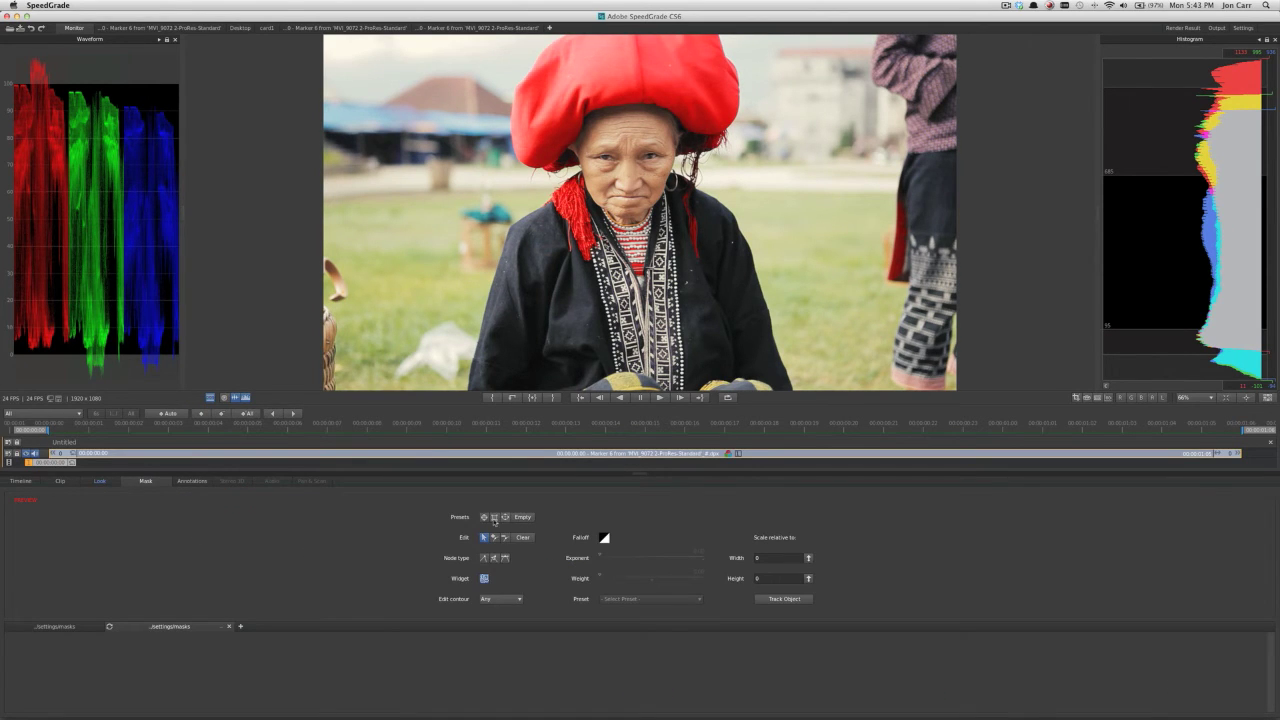
click(494, 517)
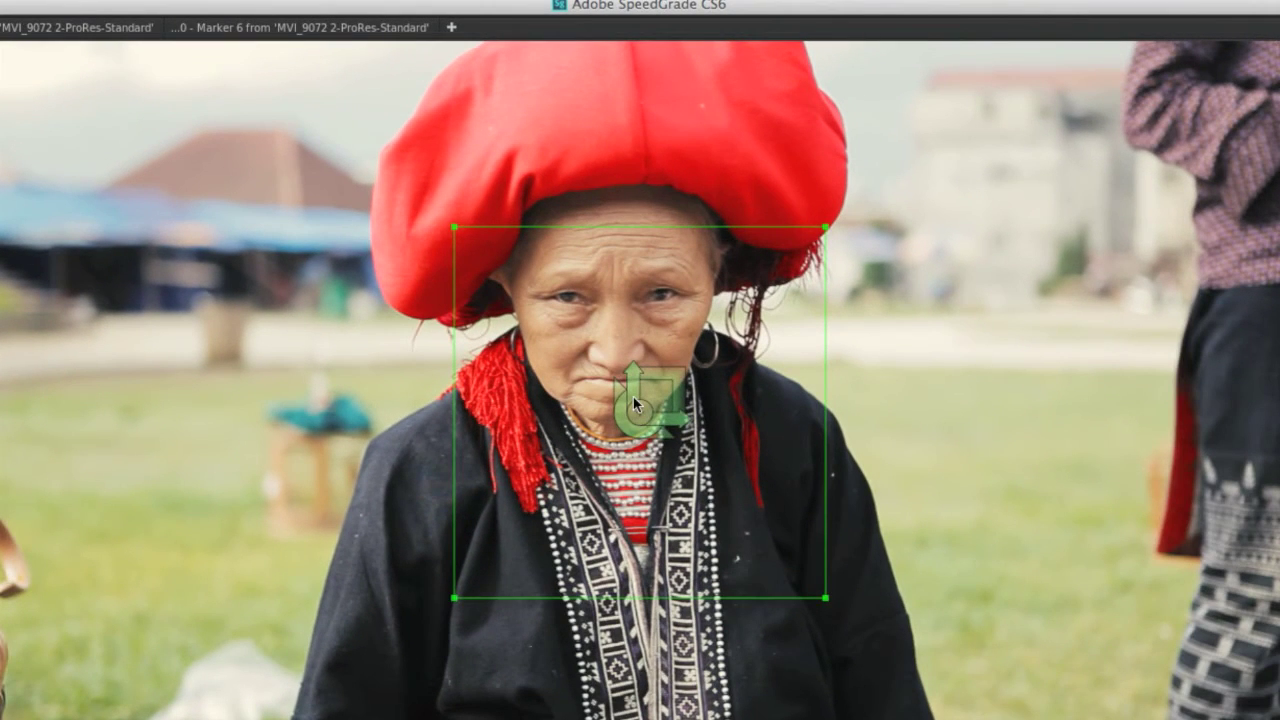
drag(636, 206, 628, 156)
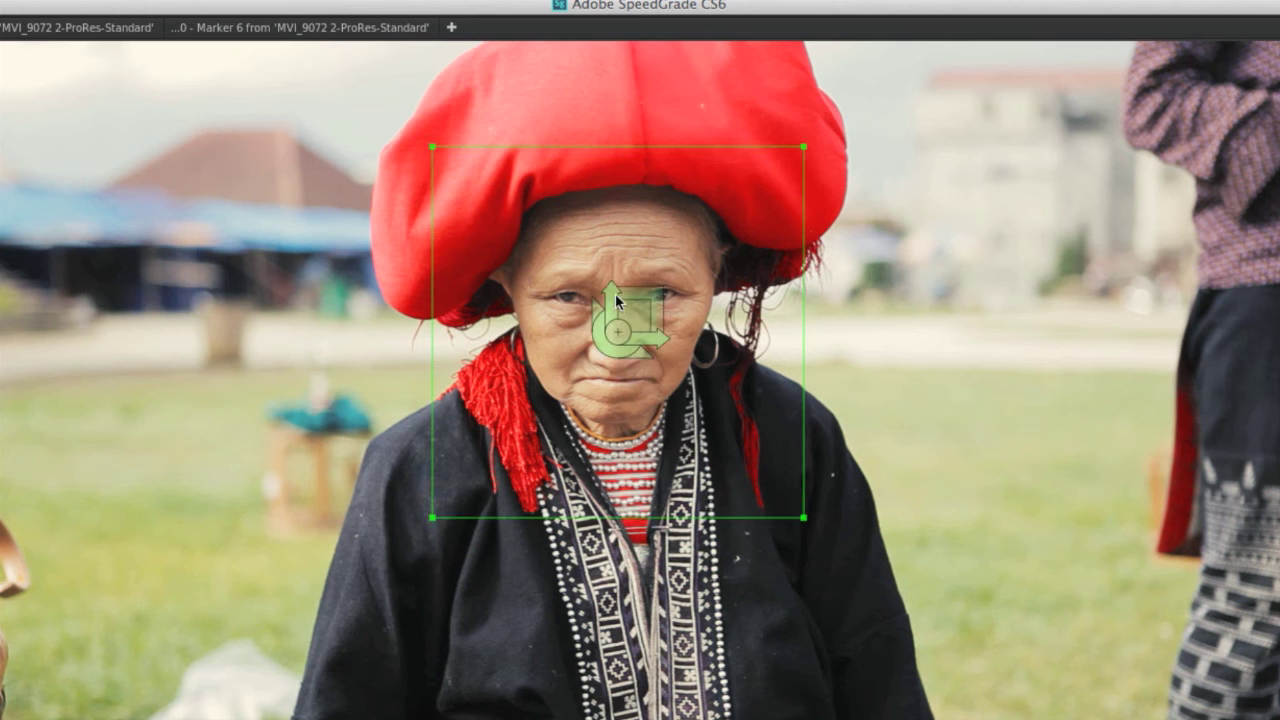
drag(617, 299, 703, 290)
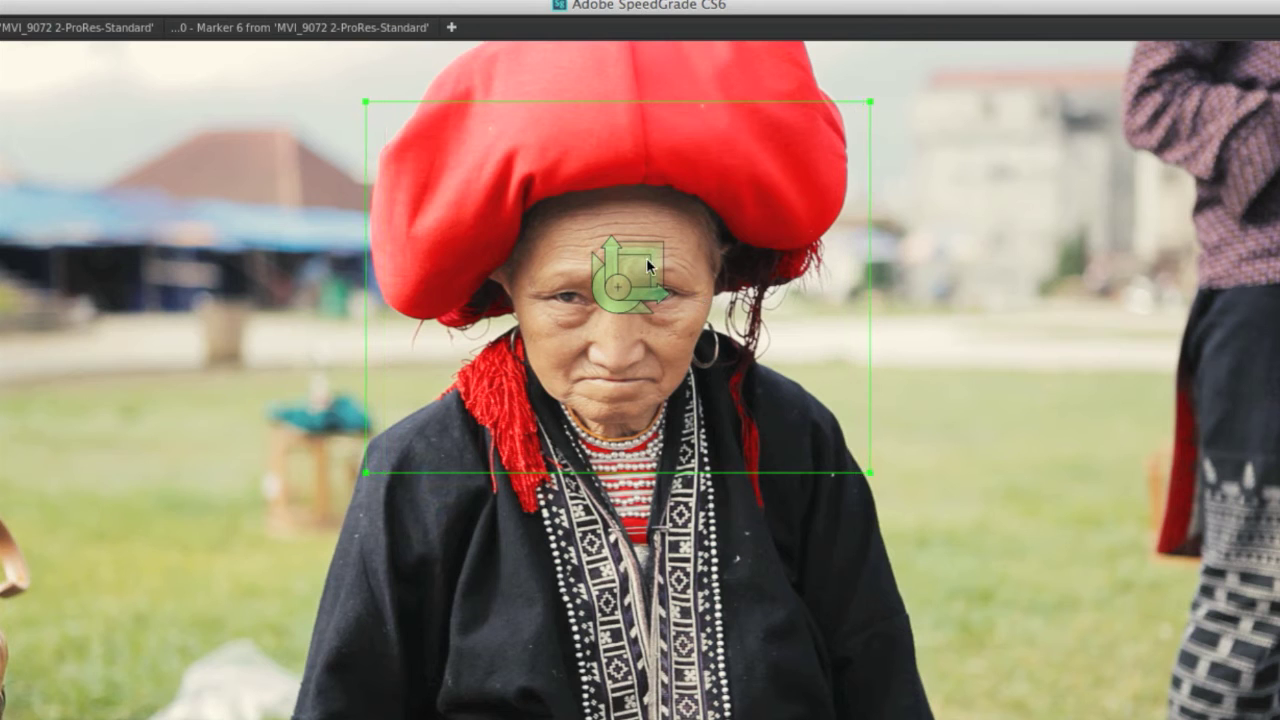
drag(610, 244, 604, 161)
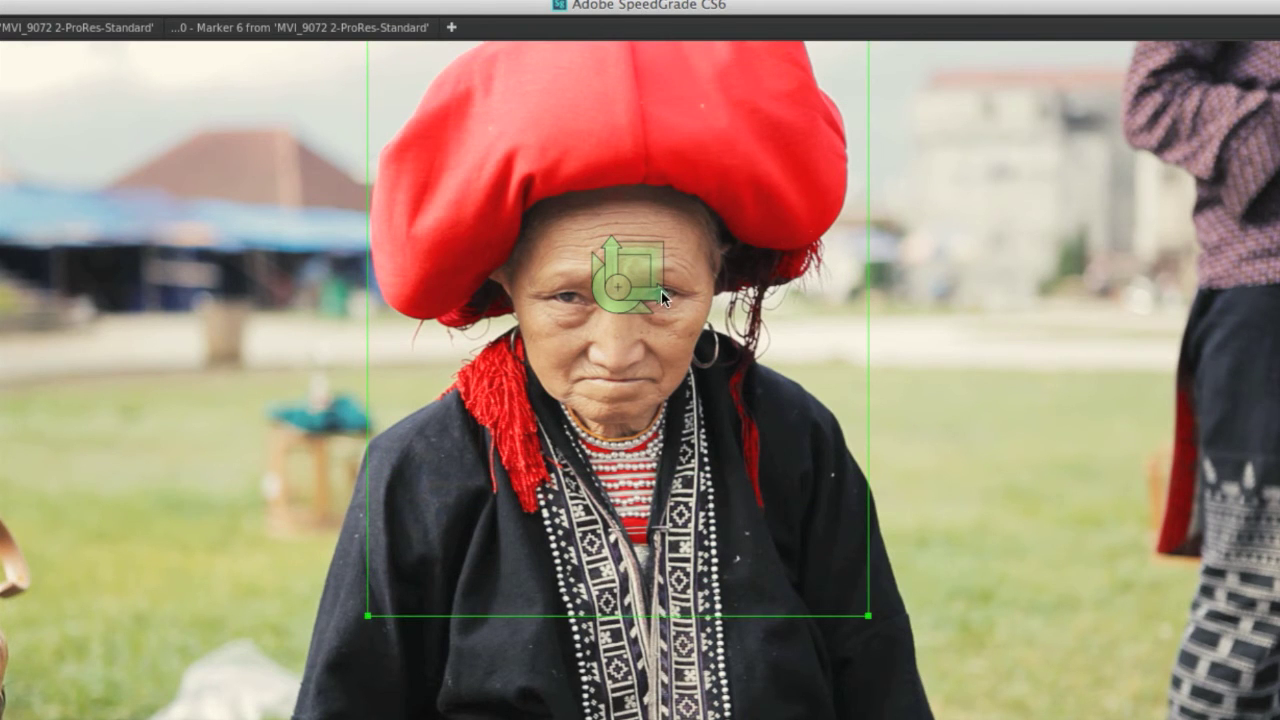
drag(669, 290, 675, 294)
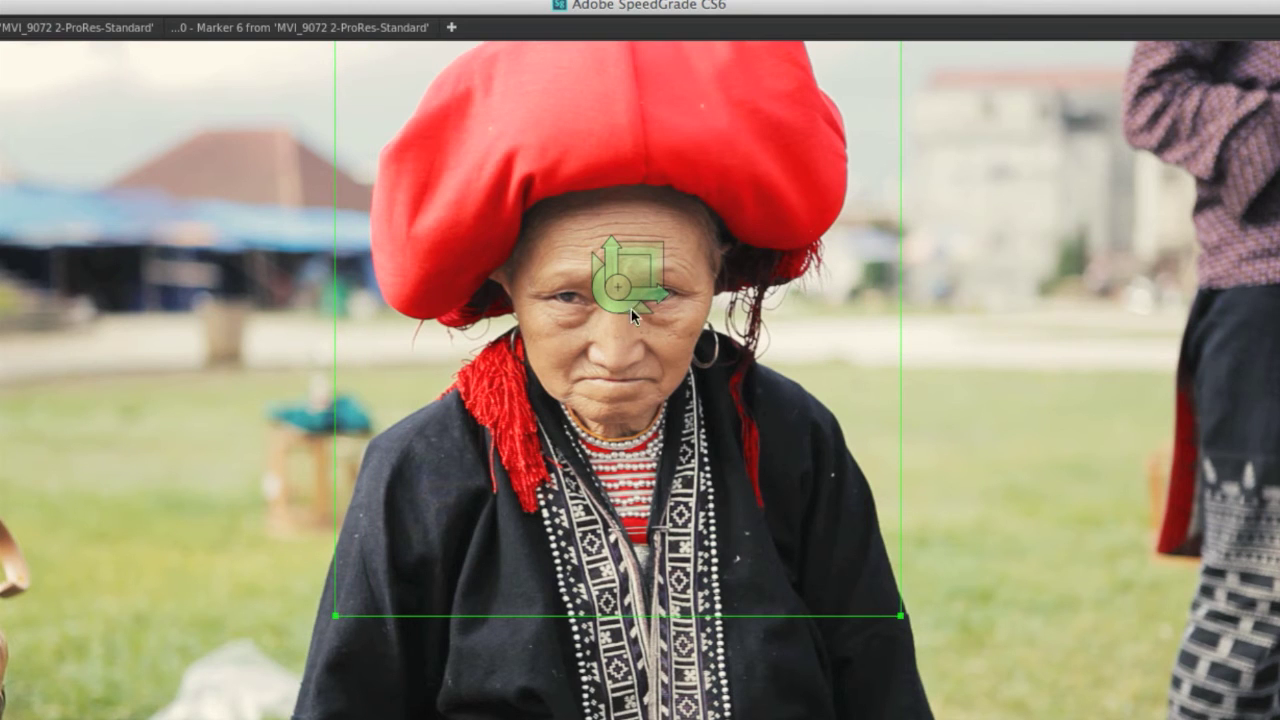
drag(609, 238, 609, 266)
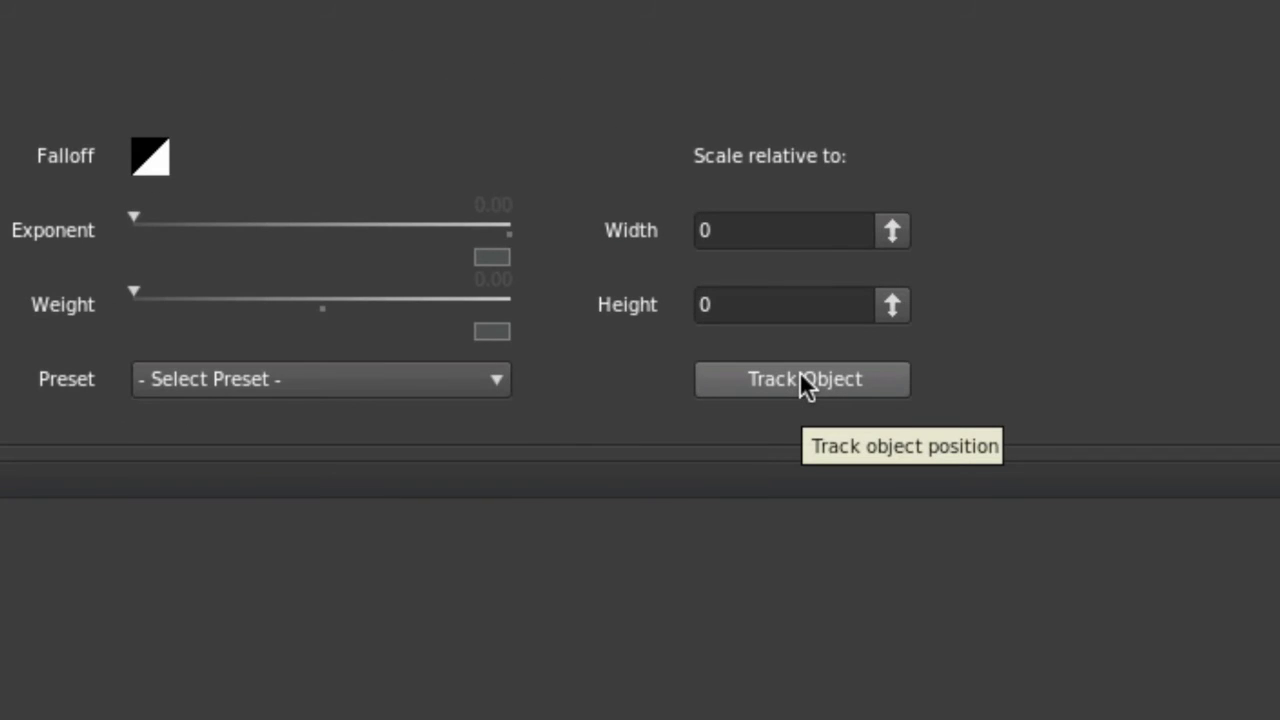
Step: Track the mask through the clip, then scrub back and play the shot to check it
click(800, 374)
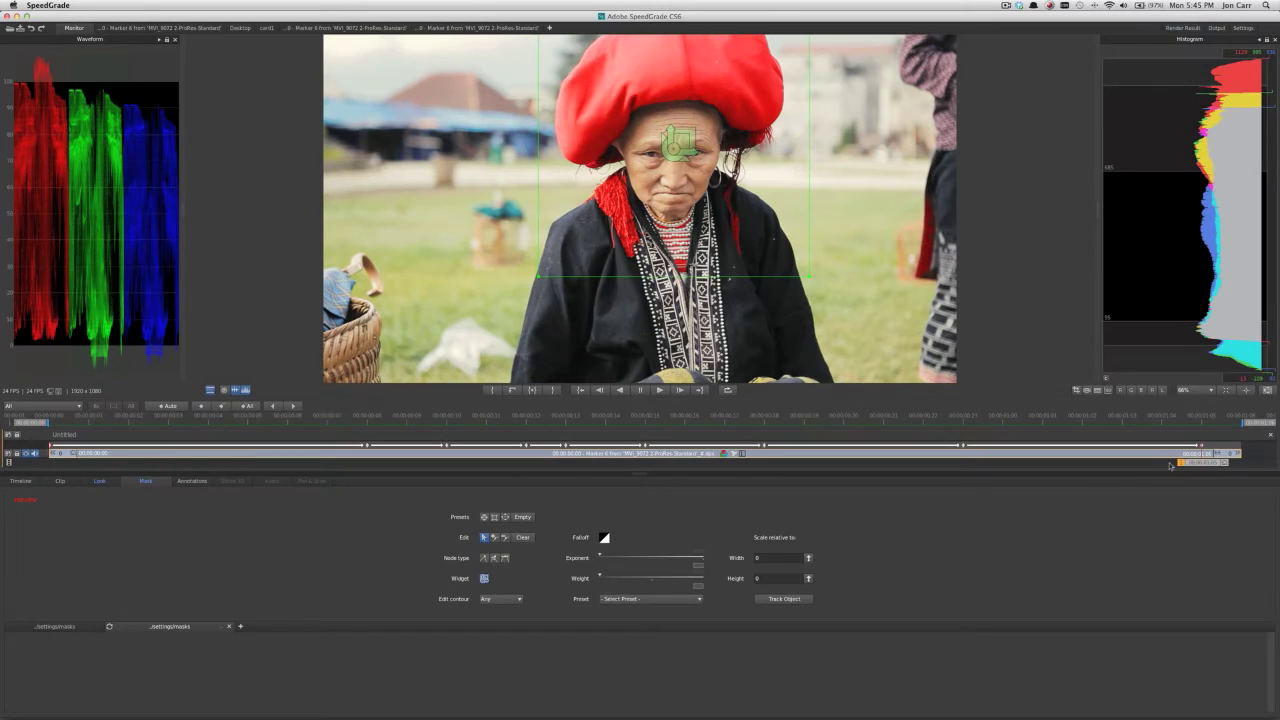
drag(1097, 467, 168, 464)
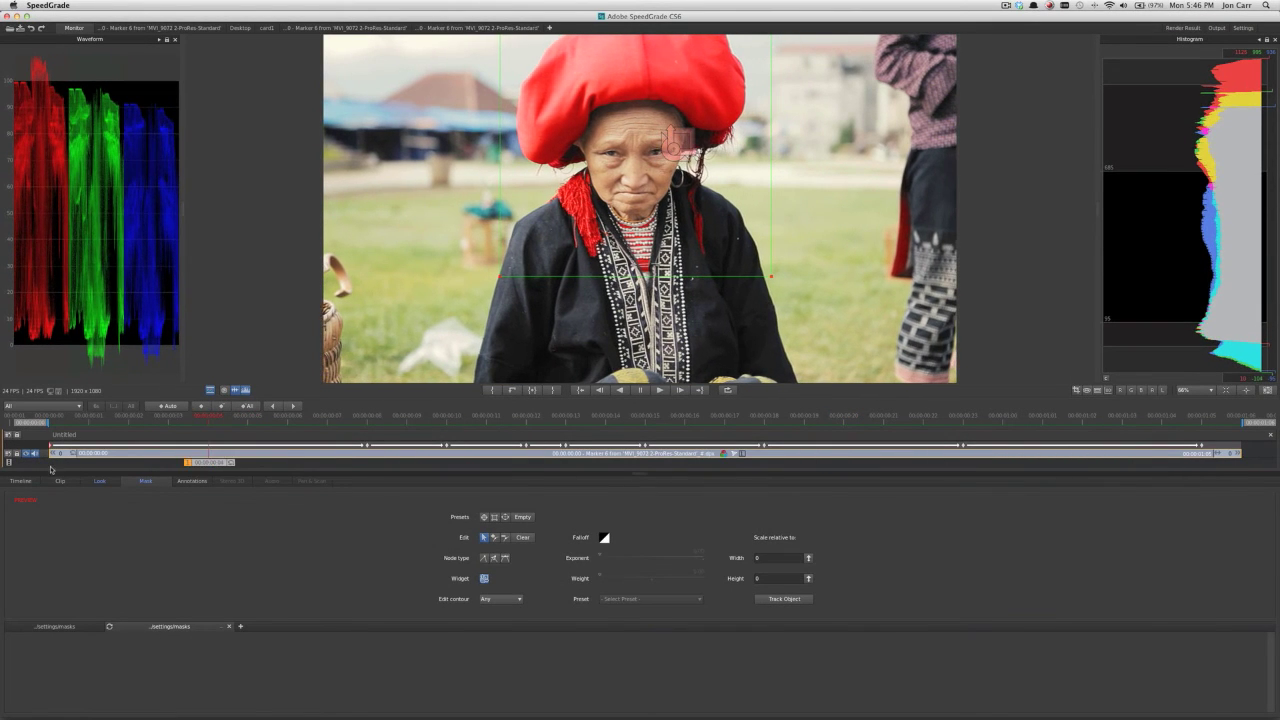
key(space)
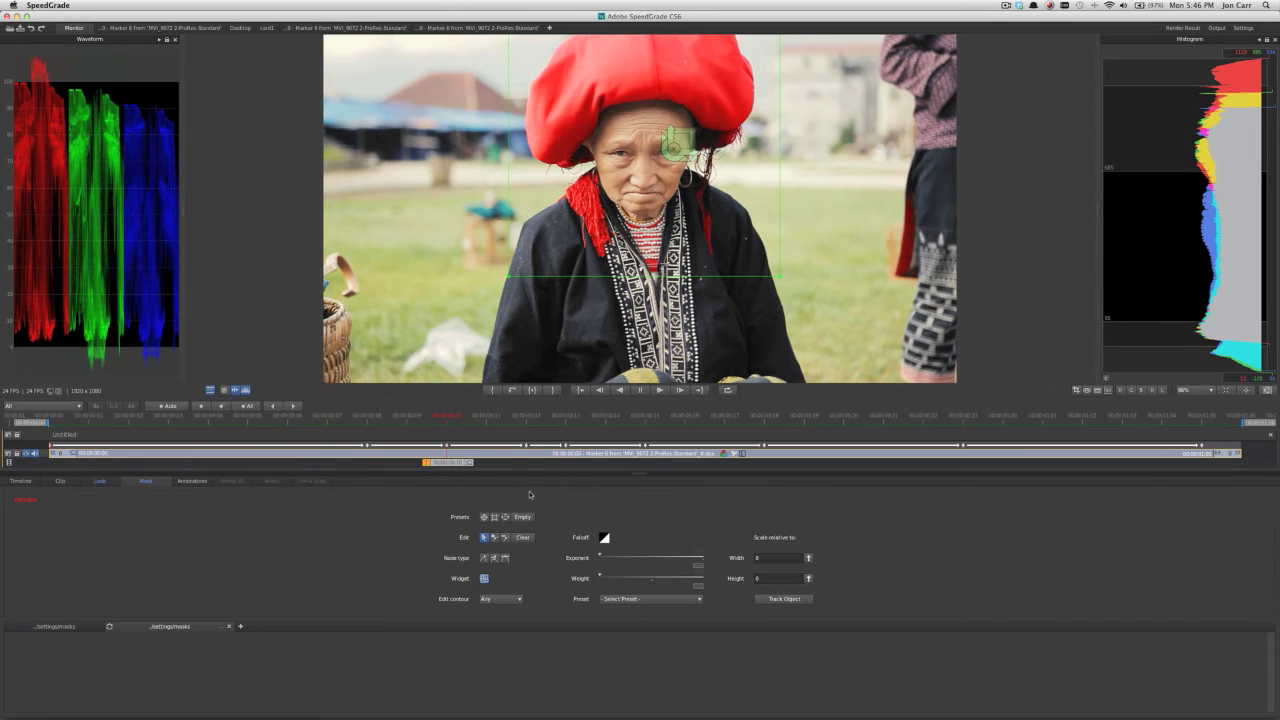
key(space)
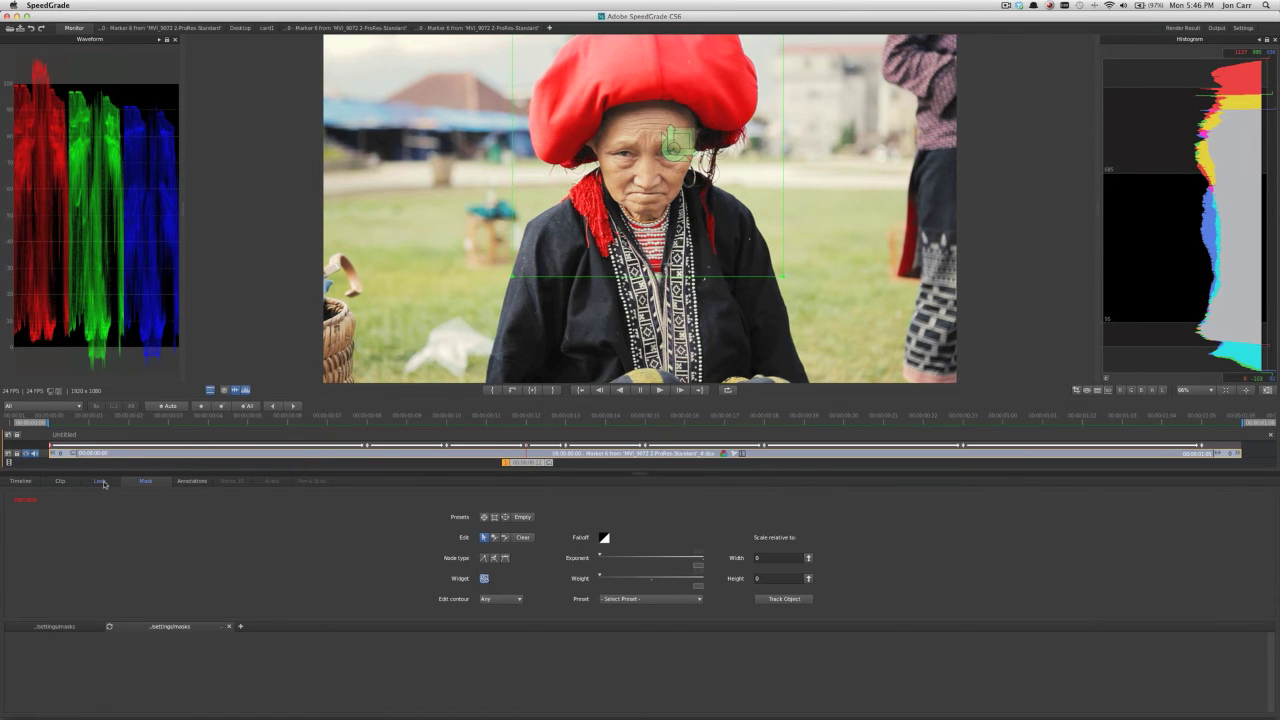
Step: Restrict the Secondary layer to the area inside the tracked red-hat mask
click(100, 481)
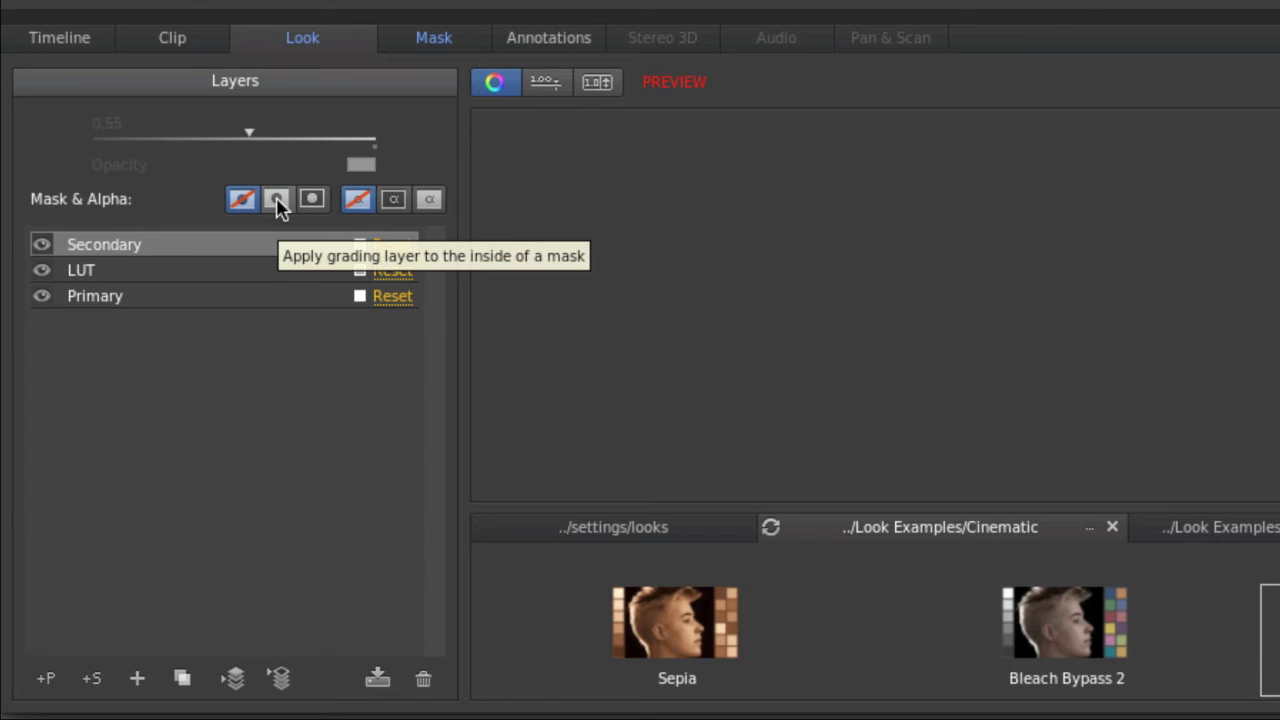
click(283, 208)
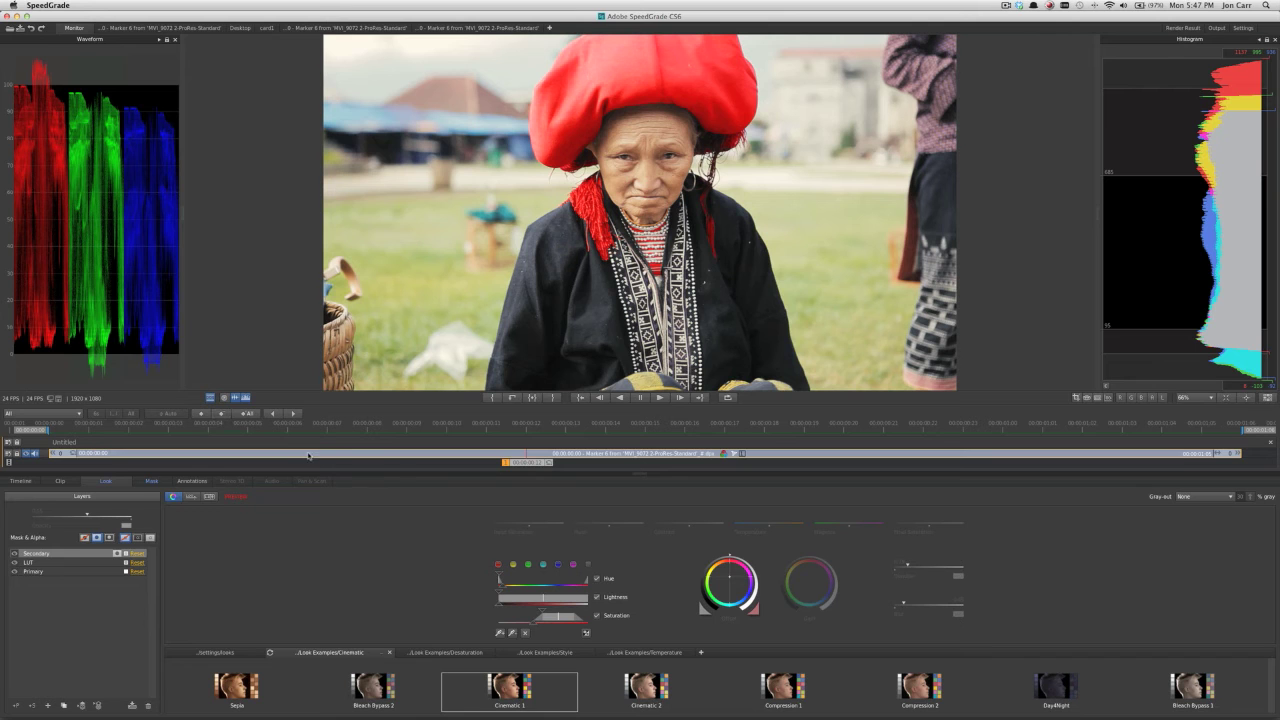
Step: Add a grading clip above the shot on the timeline and rename it 'Vignette'
click(22, 482)
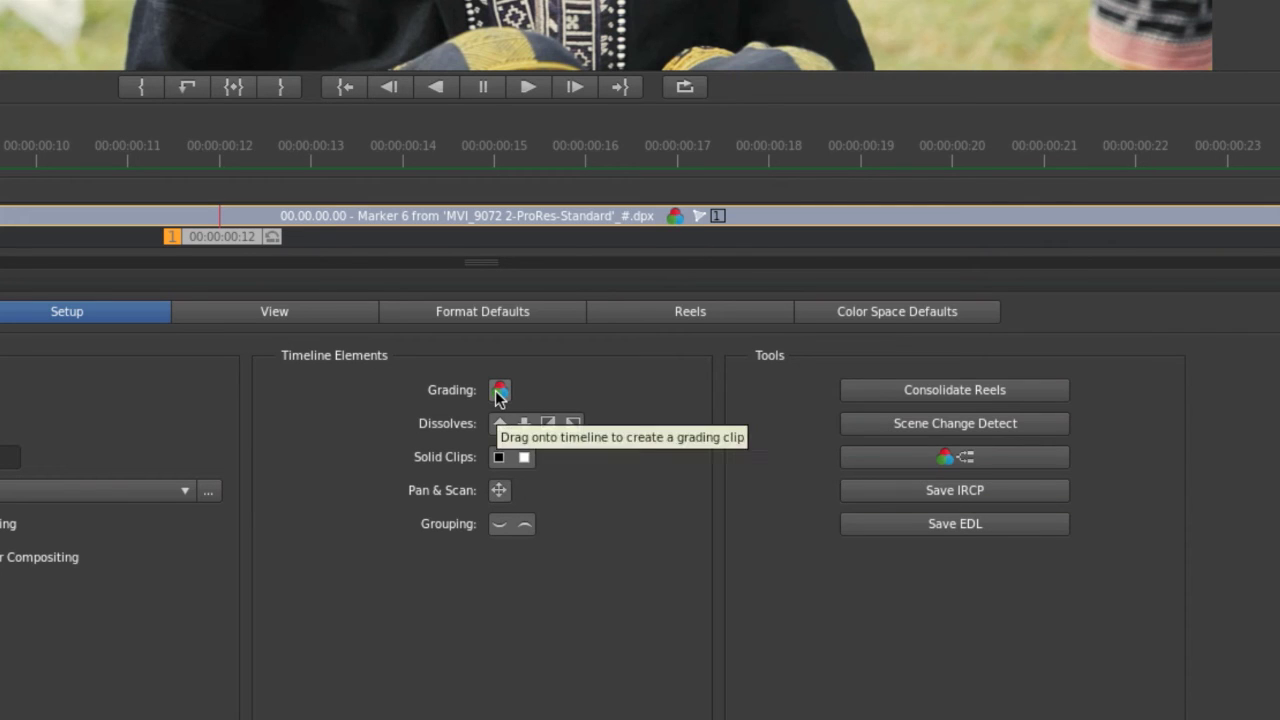
drag(499, 396, 488, 205)
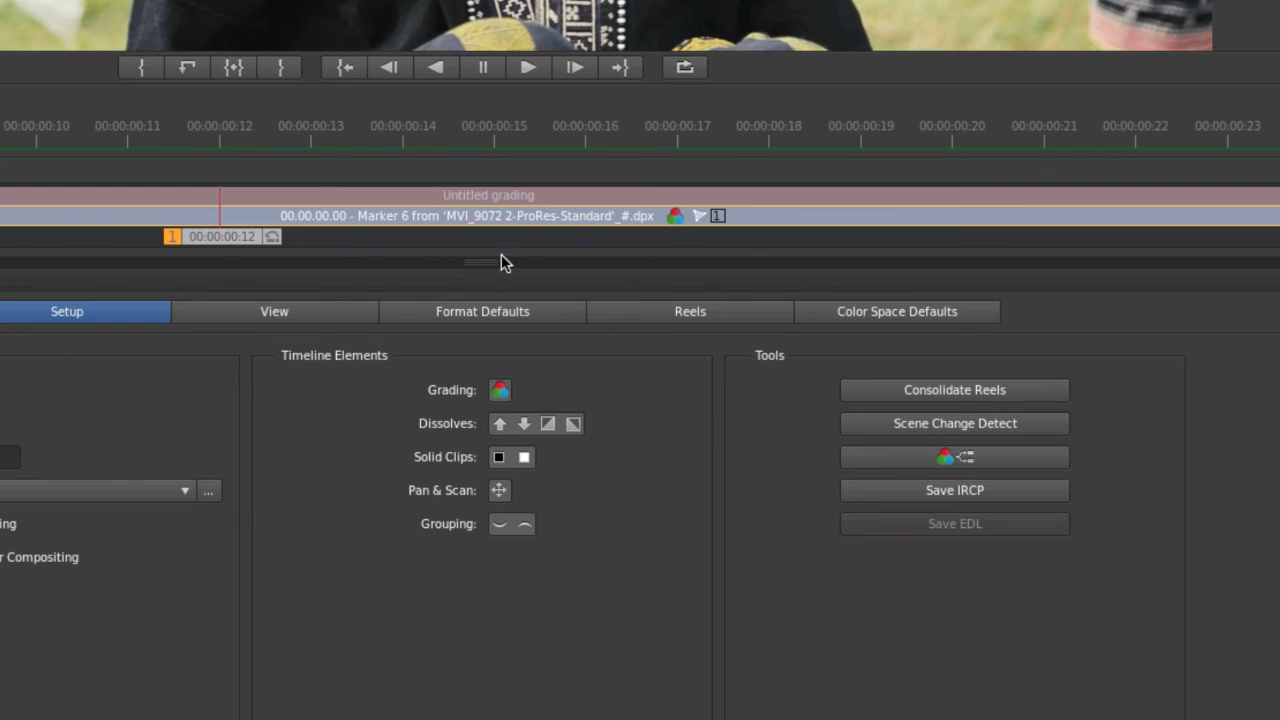
double_click(471, 195)
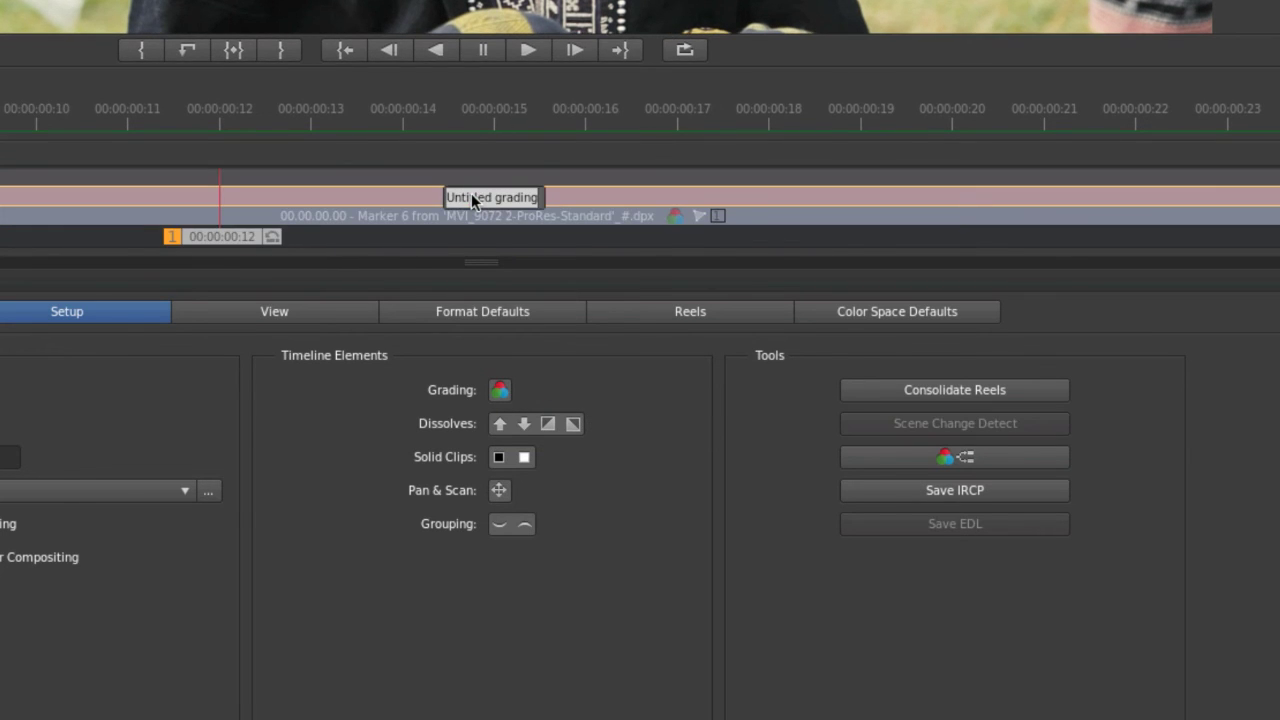
text(Vigne)
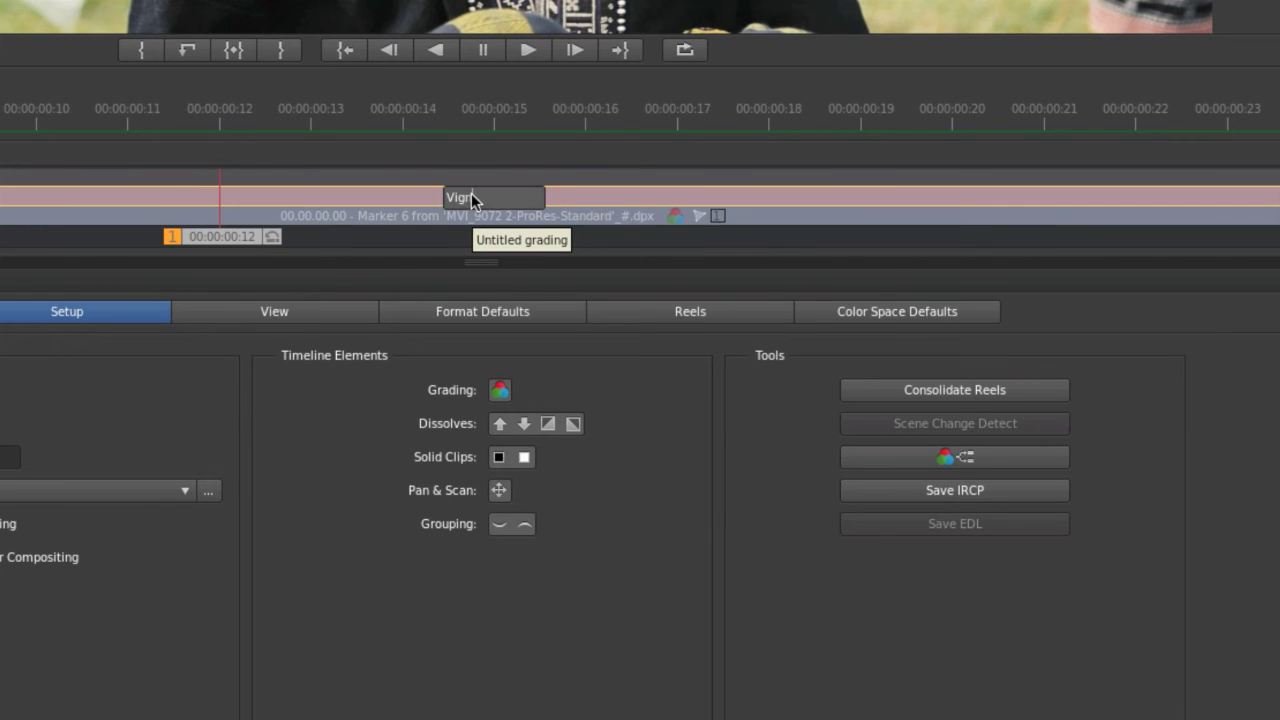
text(tte)
key(Return)
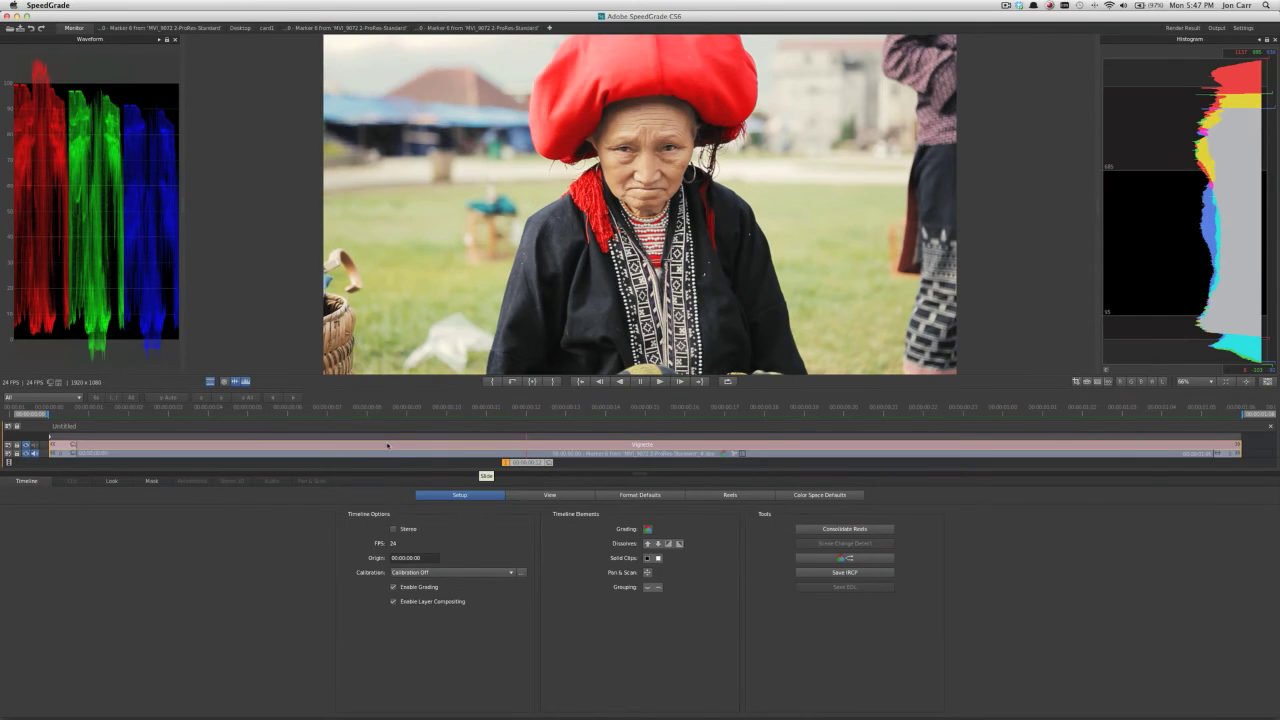
Step: Create an oval mask on the Vignette clip from the Vignette Mask preset
click(112, 481)
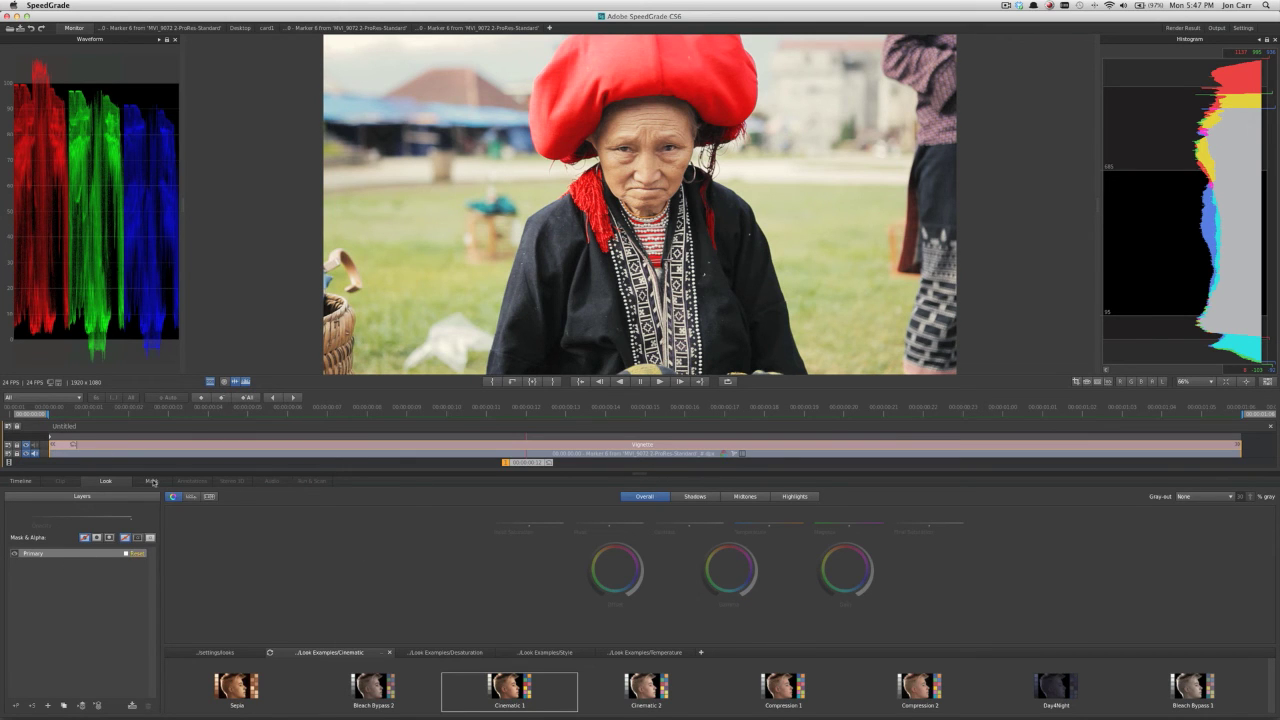
click(155, 483)
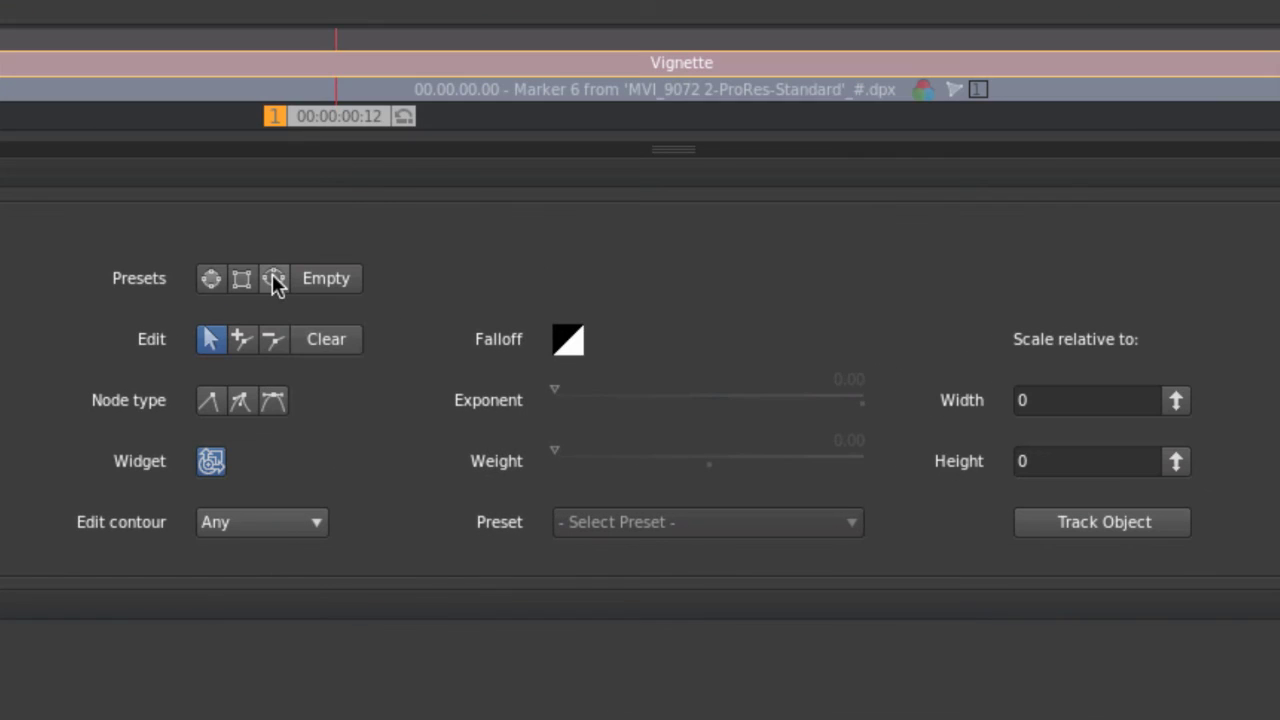
click(273, 279)
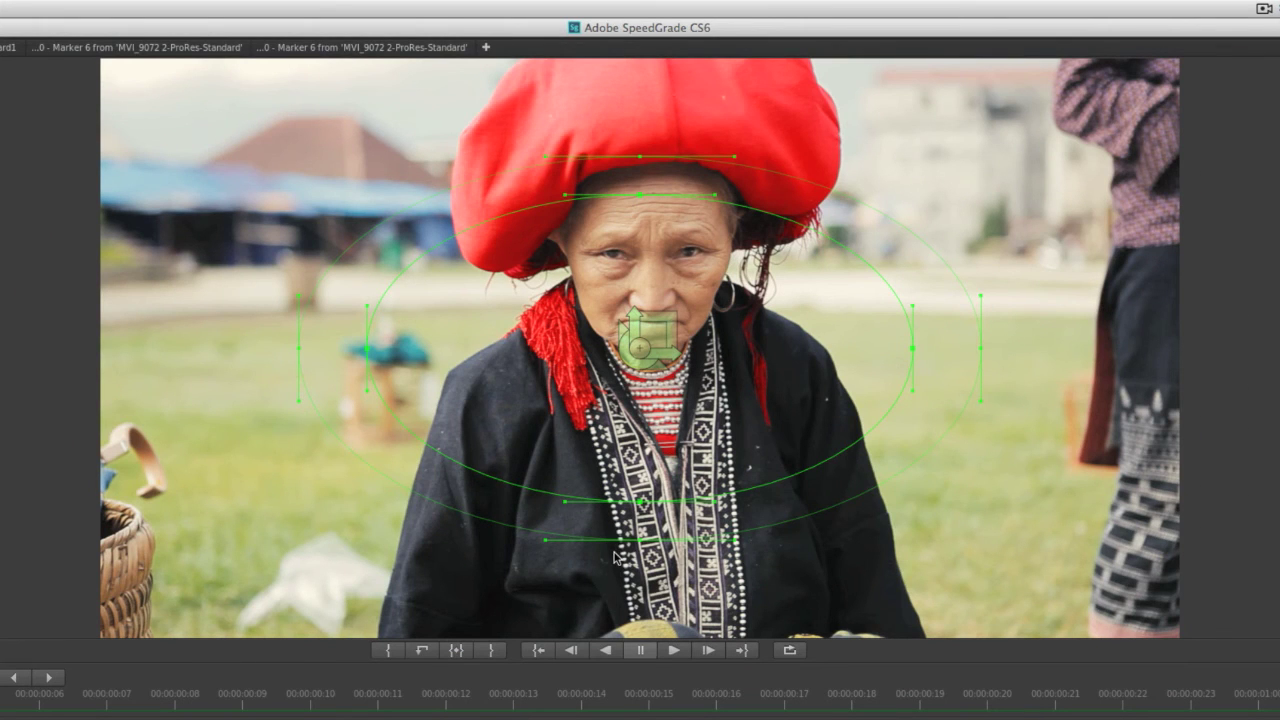
Step: Widen, heighten, slightly tilt and enlarge the oval, and widen its feathered edge
drag(671, 352, 785, 356)
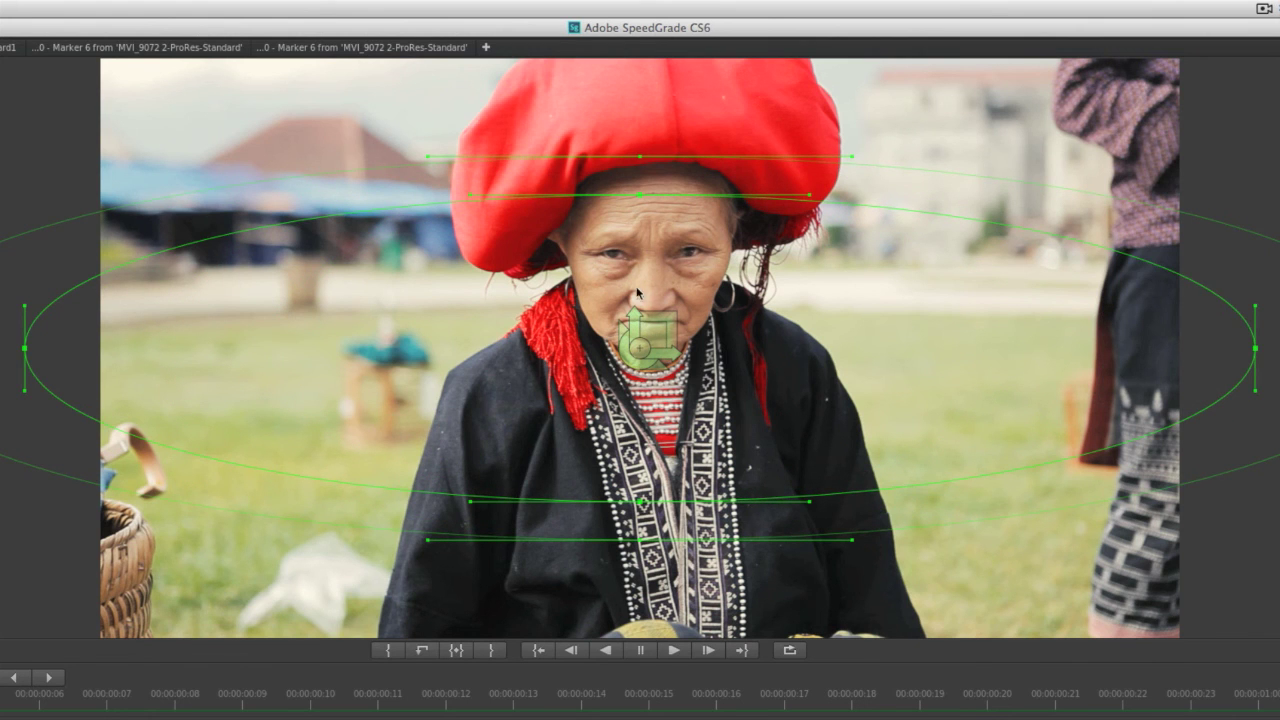
drag(640, 295, 638, 273)
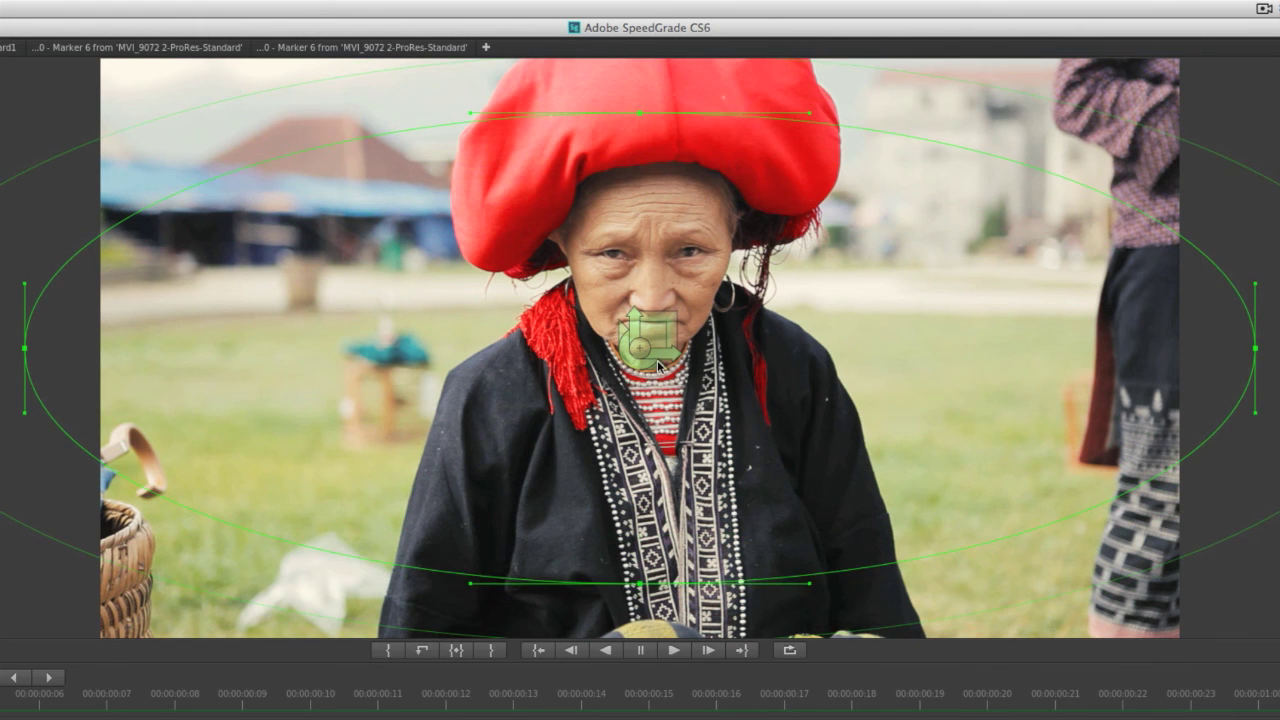
drag(668, 370, 643, 369)
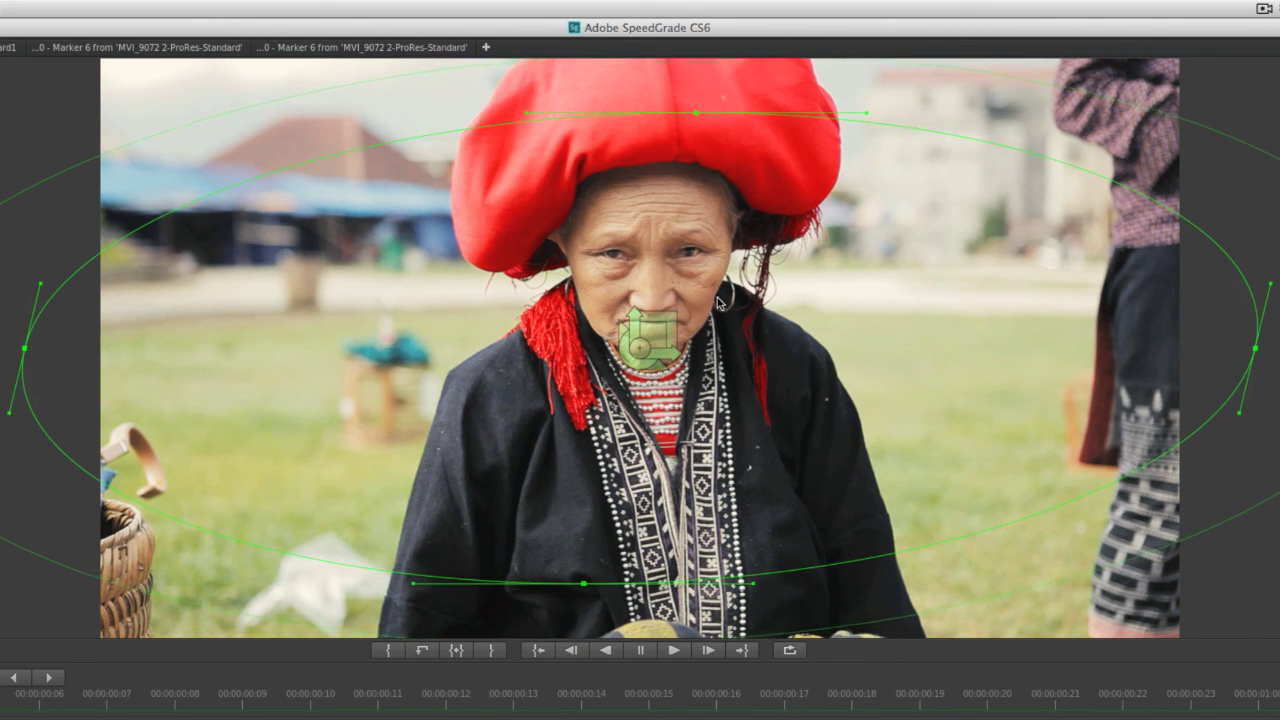
drag(785, 270, 1066, 116)
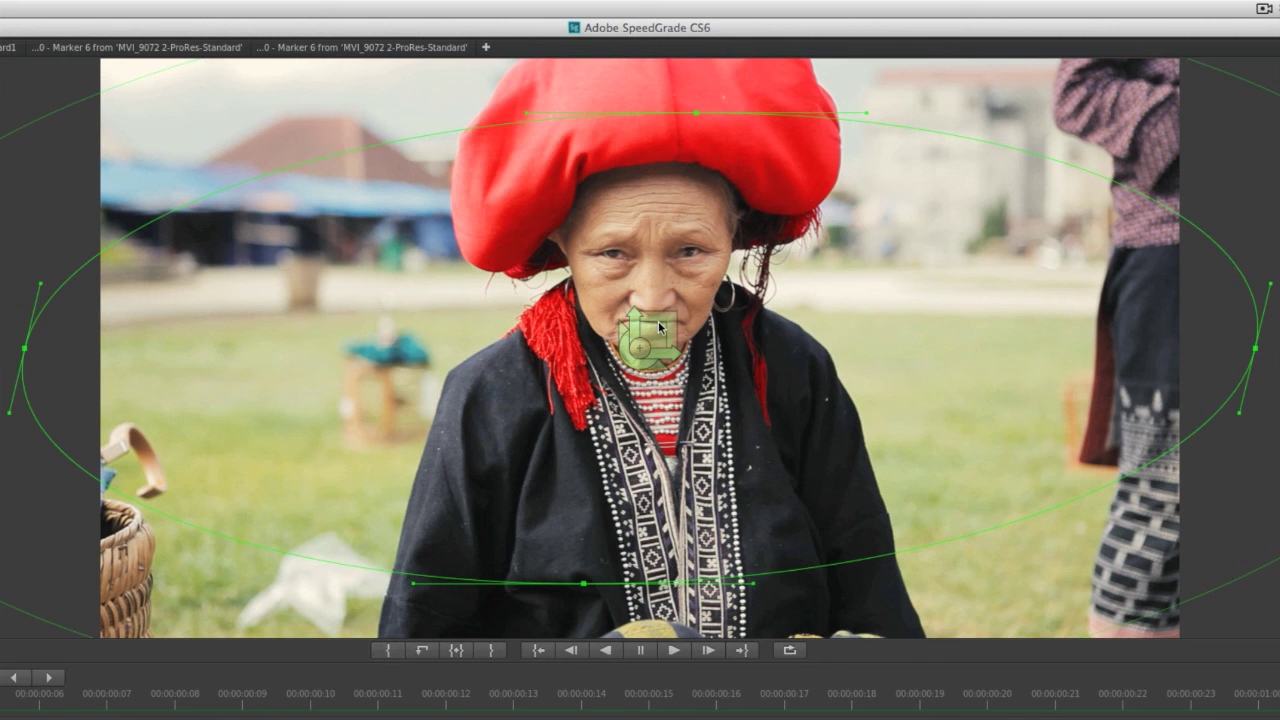
drag(662, 326, 656, 347)
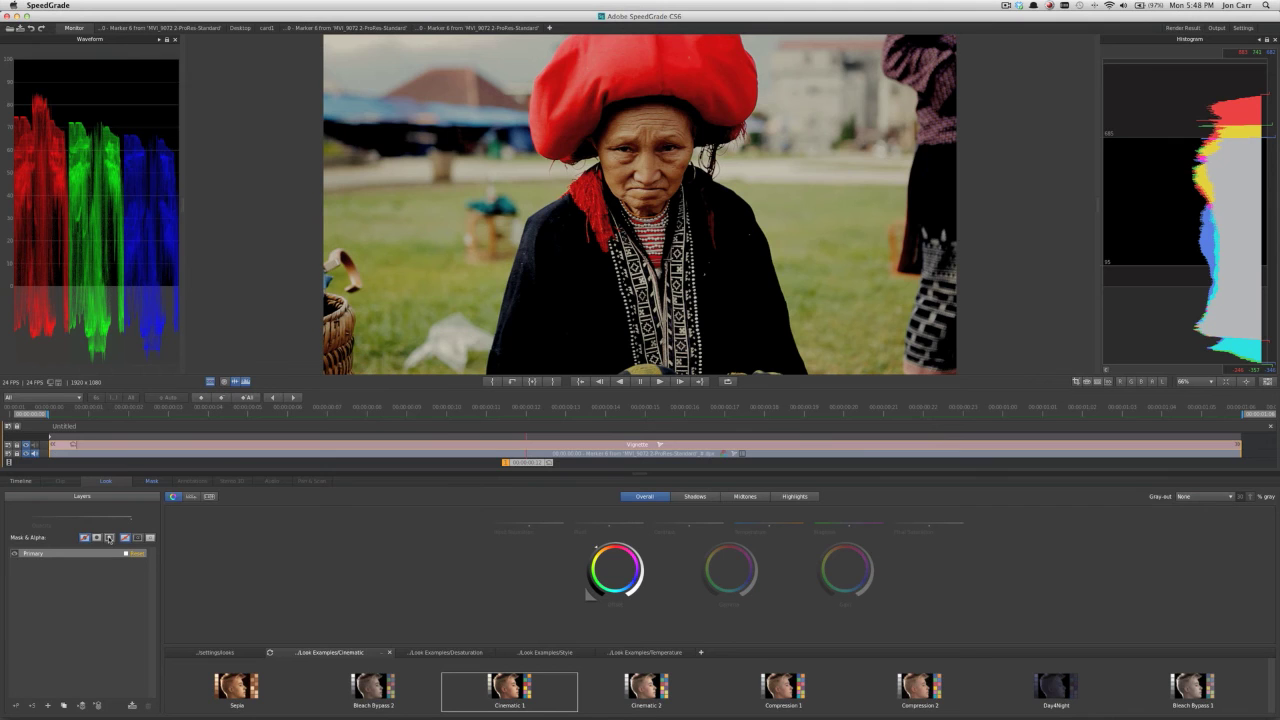
Step: Apply the Vignette Primary grade outside the oval mask and toggle it to compare
click(109, 538)
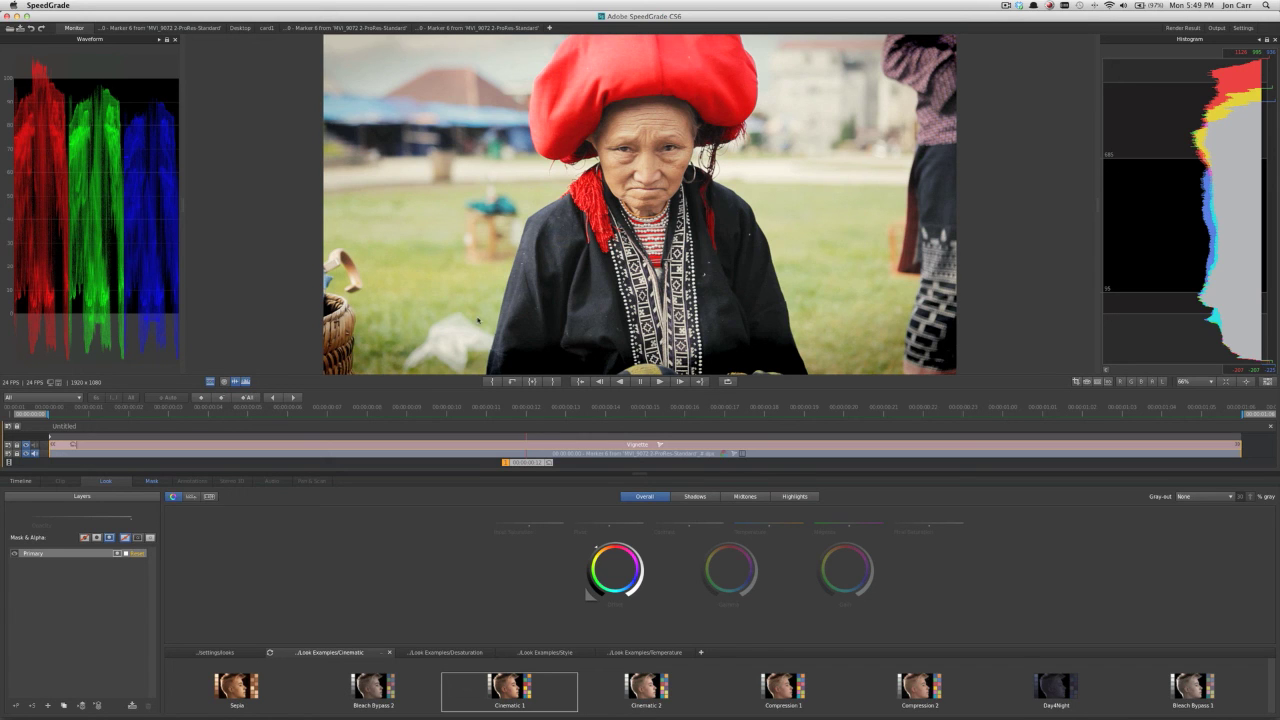
click(14, 554)
click(1218, 29)
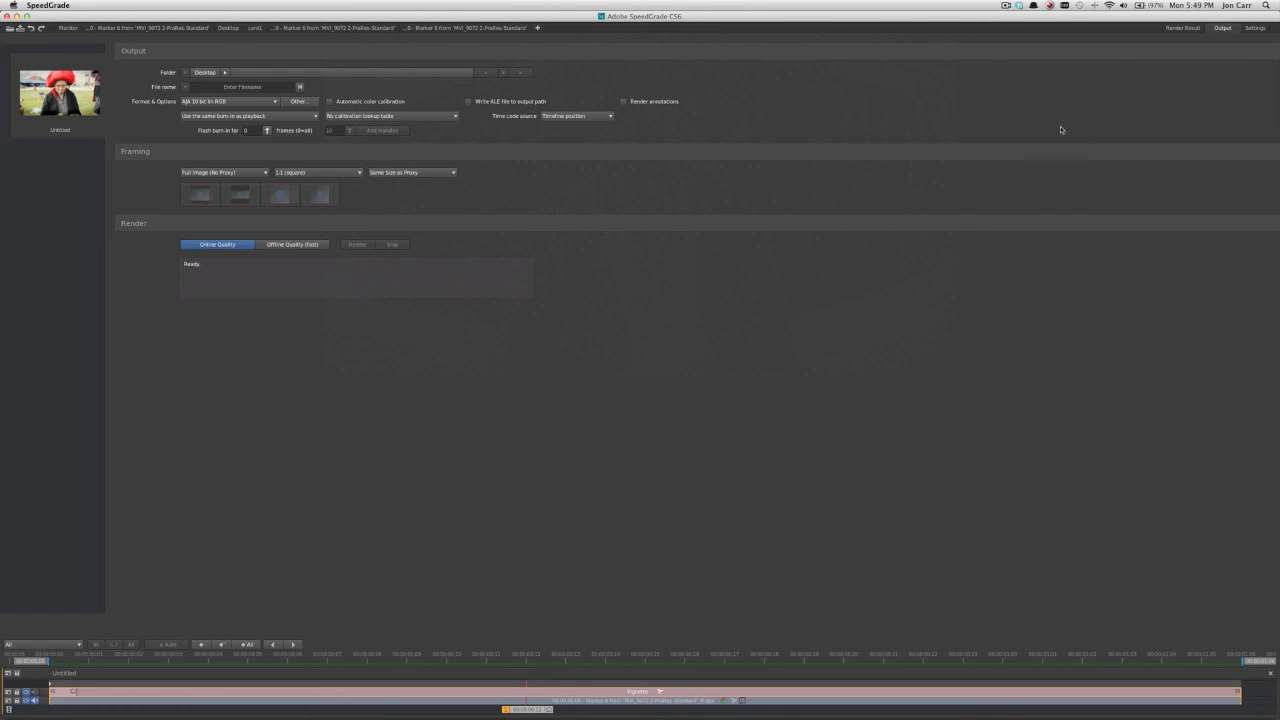
click(1182, 29)
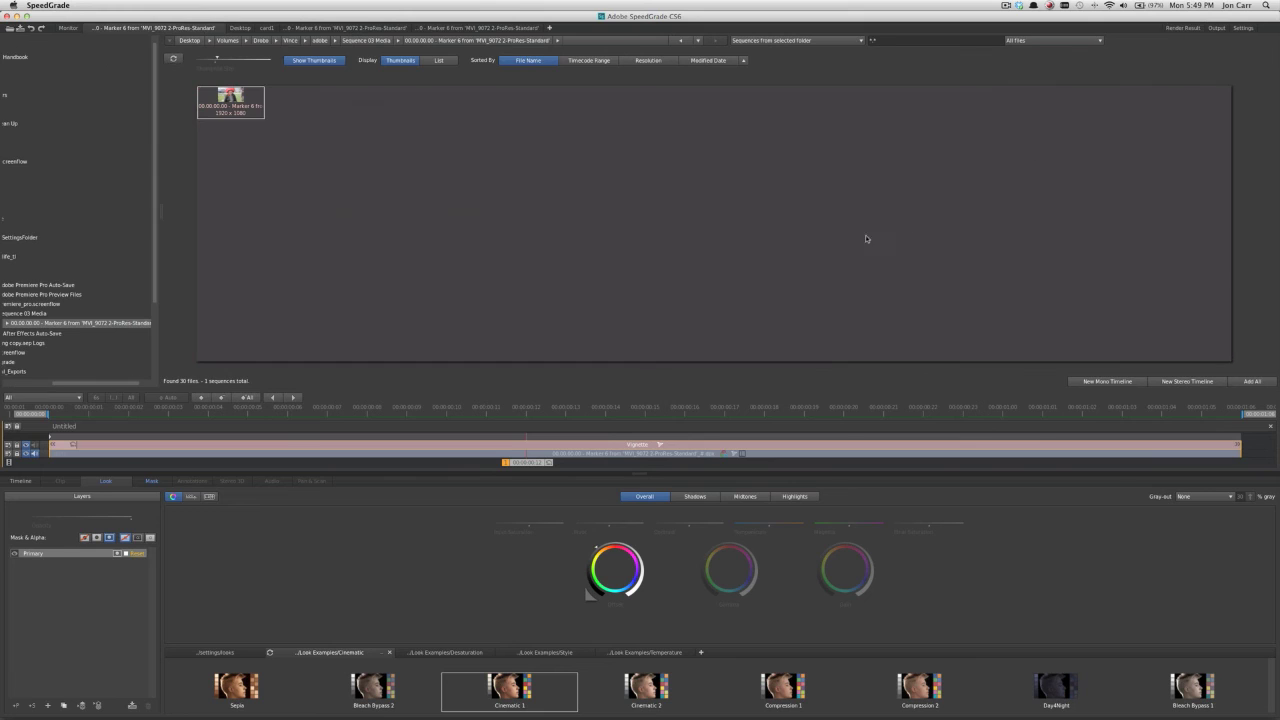
key(ctrl+Tab)
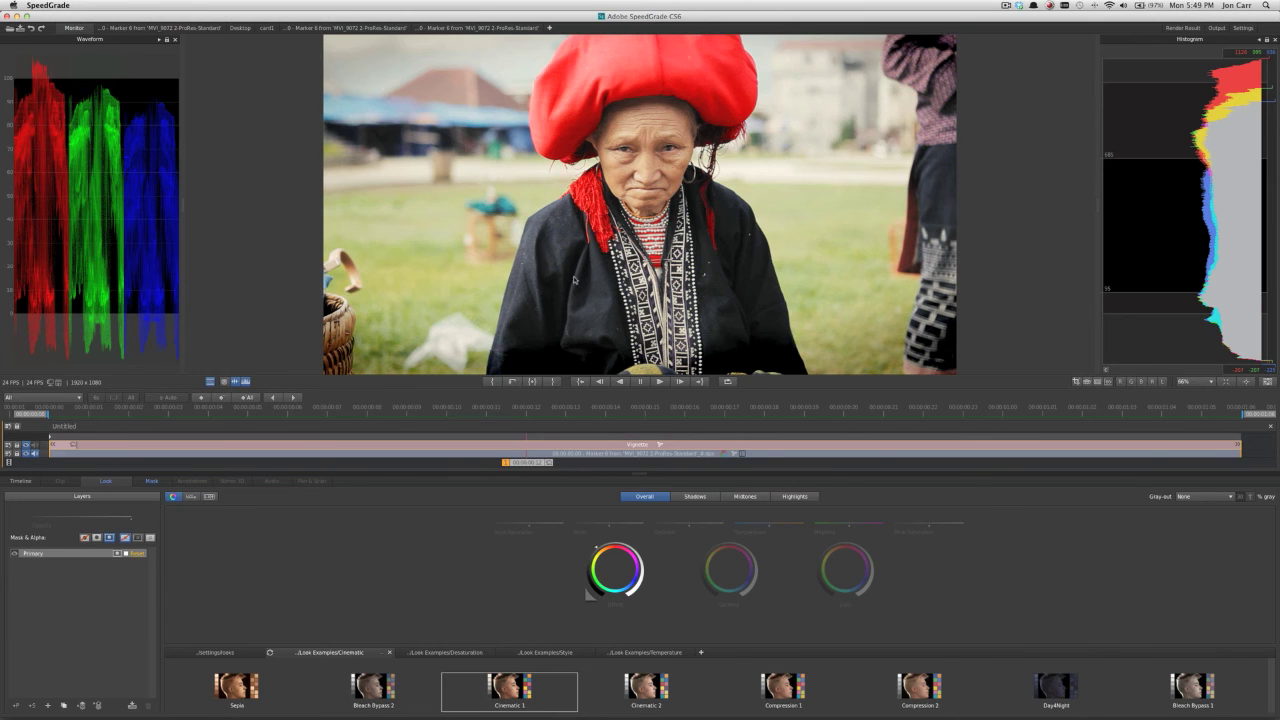